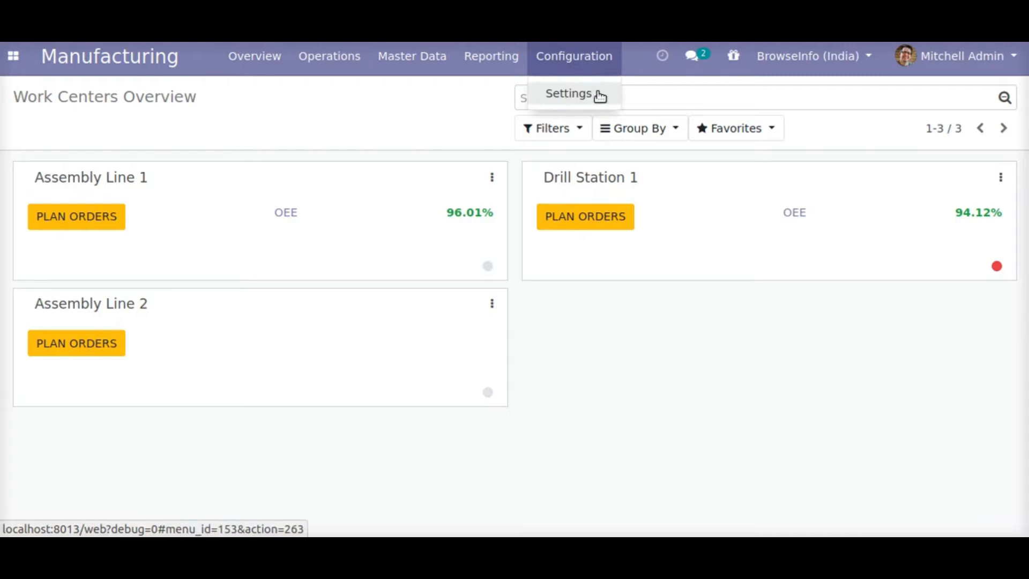
- Examine the Consumed Qty options under MO Consumed Qty in the Manufacturing settings
{"action": "left_click", "coordinate": [600, 96]}
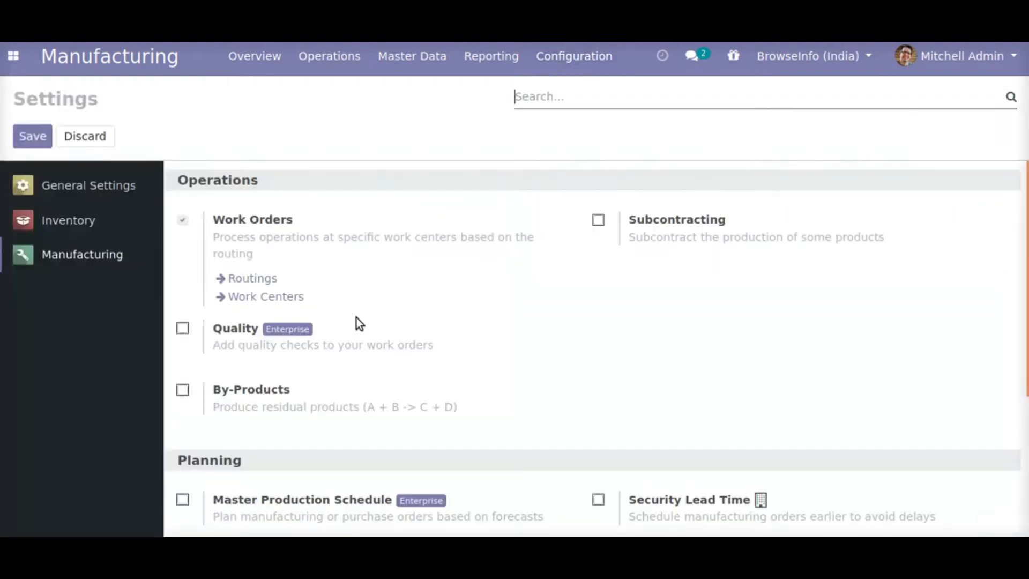
{"action": "double_click", "coordinate": [58, 100]}
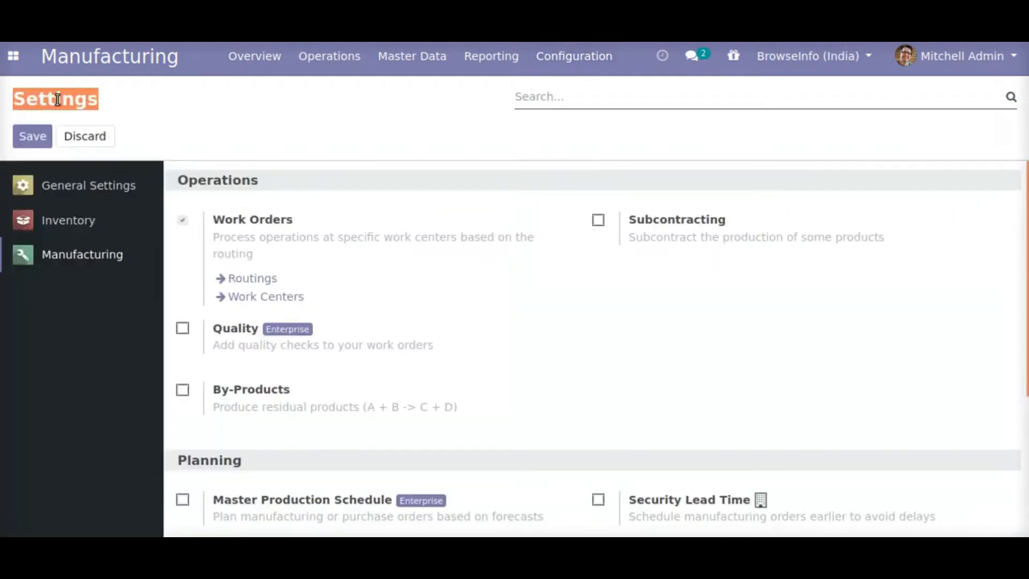
{"action": "left_click", "coordinate": [226, 191]}
{"action": "scroll", "coordinate": [333, 351], "scroll_direction": "down", "scroll_amount": 4}
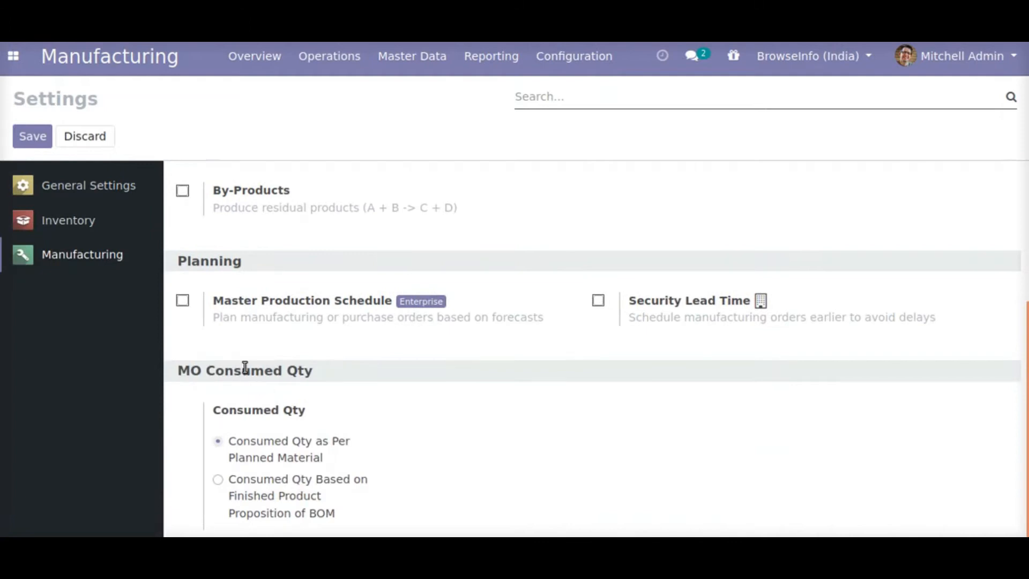
{"action": "triple_click", "coordinate": [245, 368]}
{"action": "triple_click", "coordinate": [236, 408]}
{"action": "left_click_drag", "start_coordinate": [227, 440], "coordinate": [315, 456]}
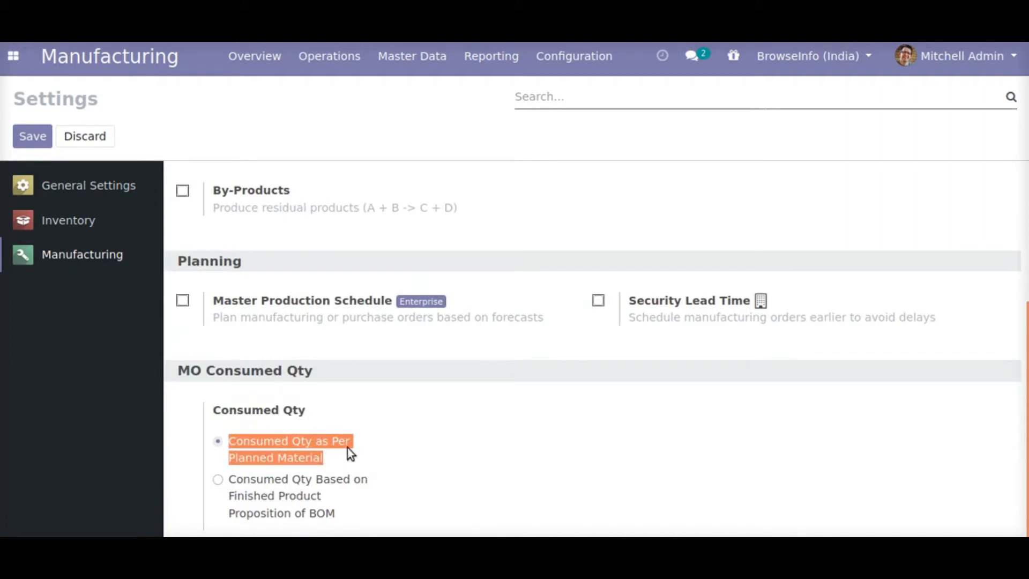
{"action": "left_click", "coordinate": [381, 446]}
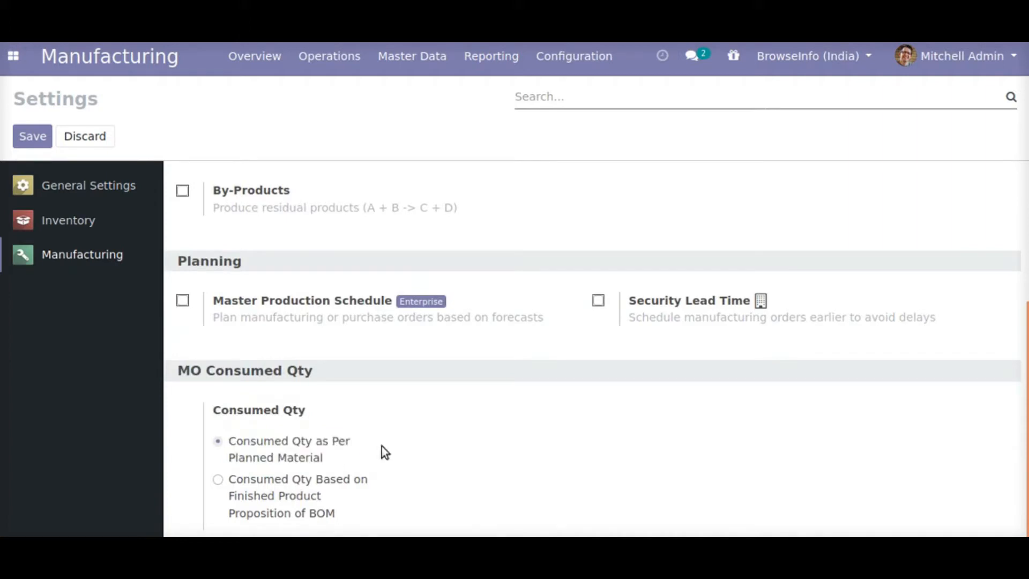
- Create and save a manufacturing order for [FURN_8220] Four Person Desk, keeping the default quantity and bill of material
{"action": "left_click", "coordinate": [95, 73]}
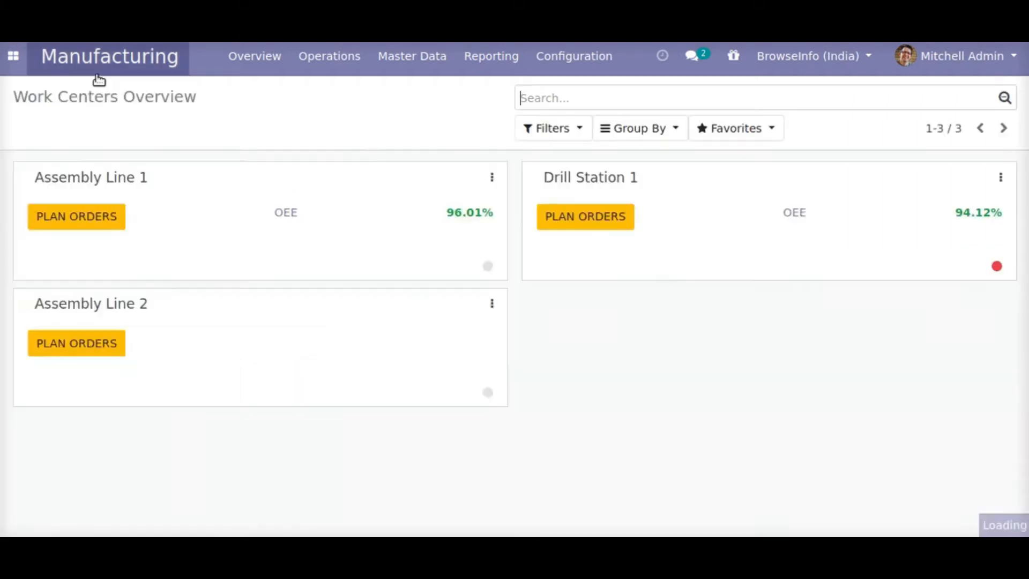
{"action": "left_click", "coordinate": [344, 63]}
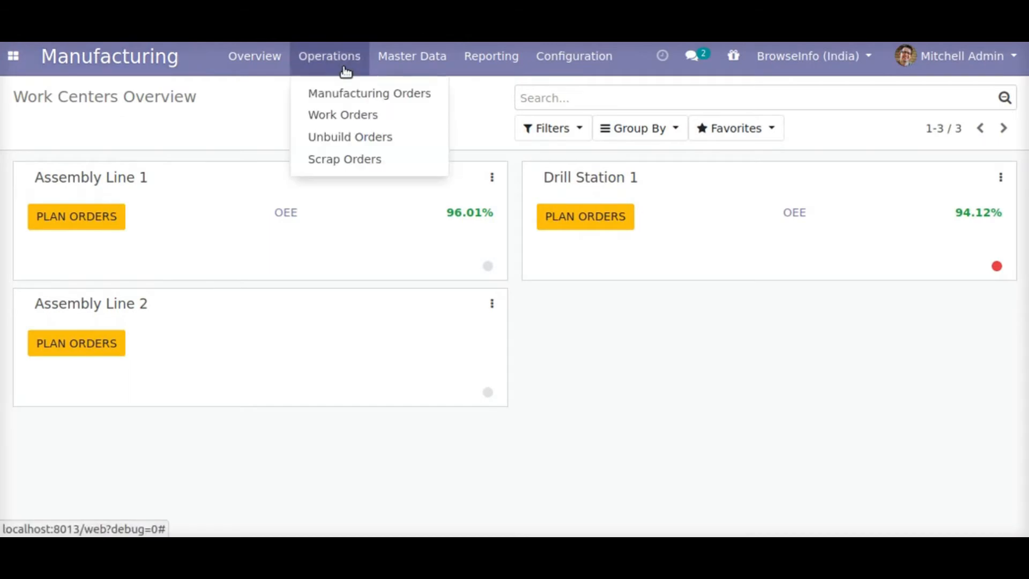
{"action": "left_click", "coordinate": [325, 97]}
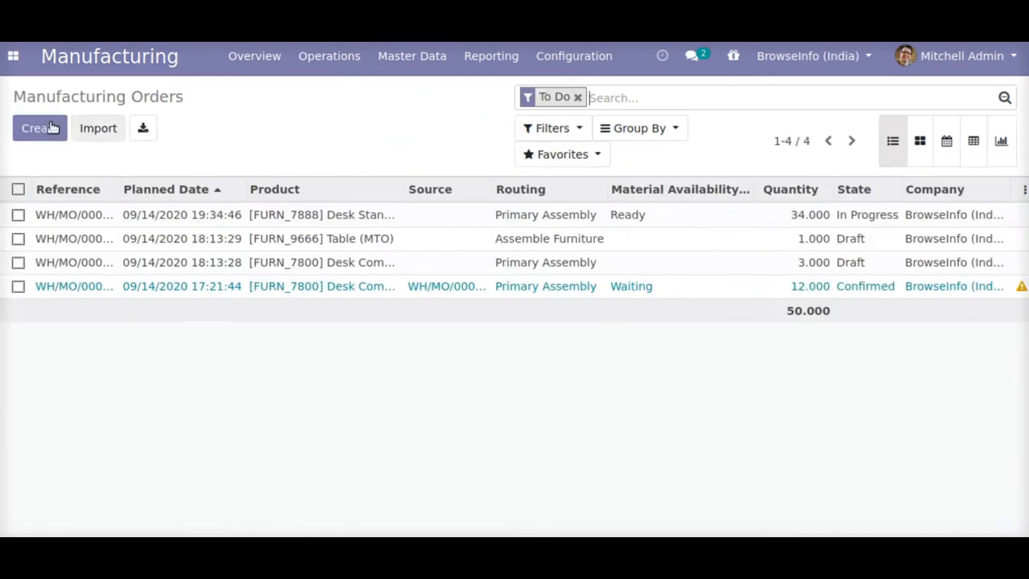
{"action": "left_click", "coordinate": [52, 127]}
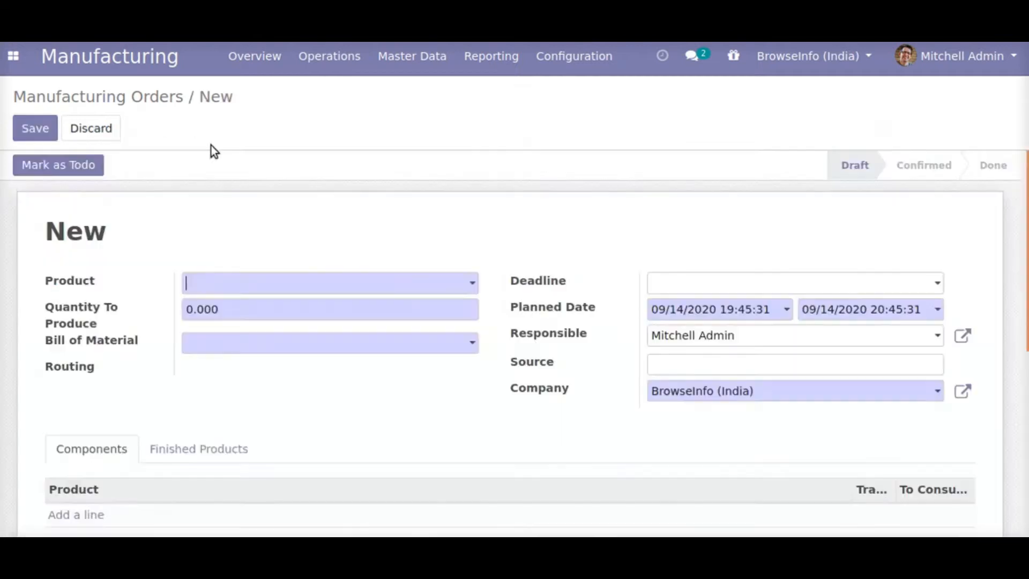
{"action": "type", "text": "four"}
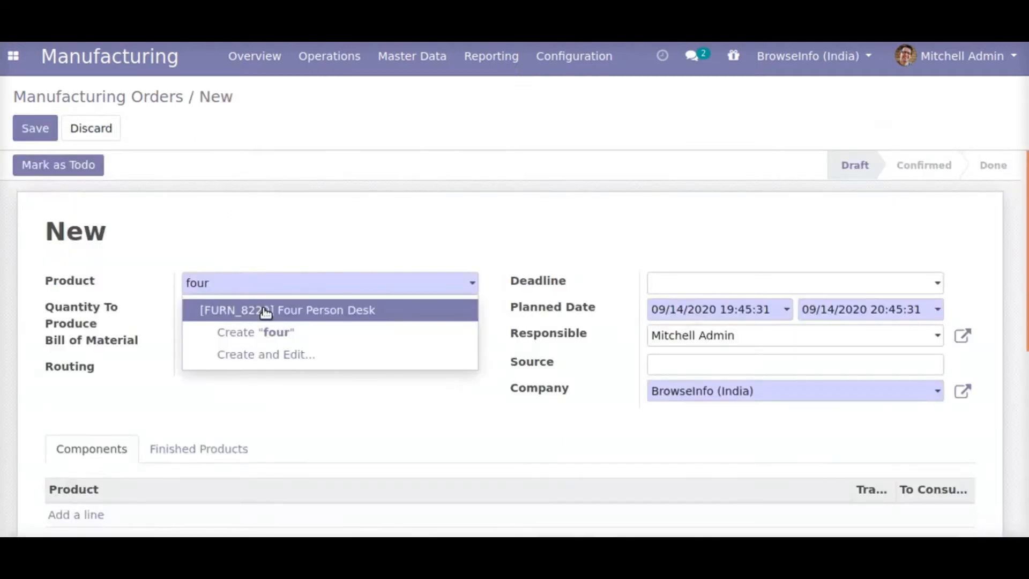
{"action": "left_click", "coordinate": [266, 311]}
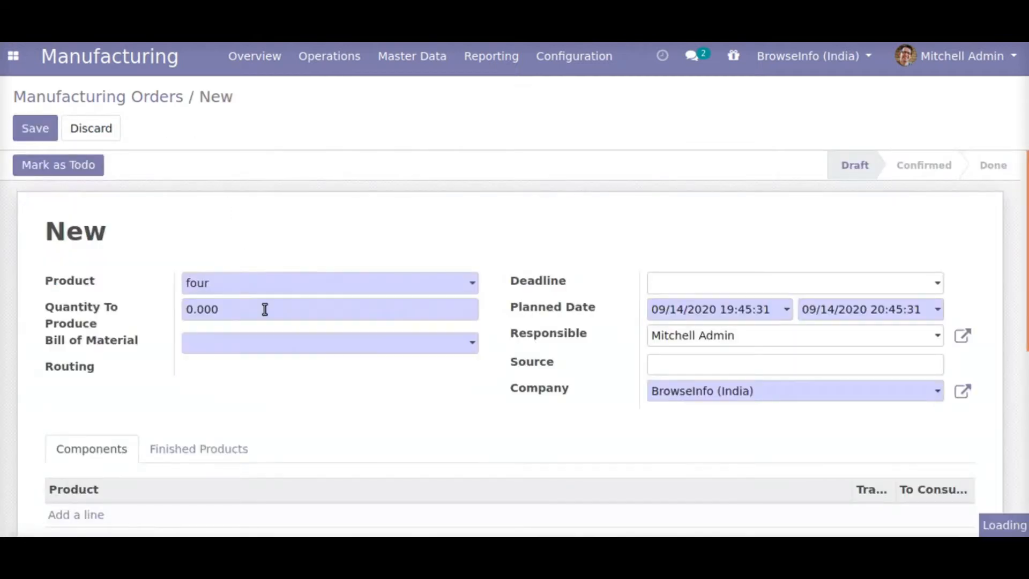
{"action": "left_click_drag", "start_coordinate": [238, 314], "coordinate": [185, 314]}
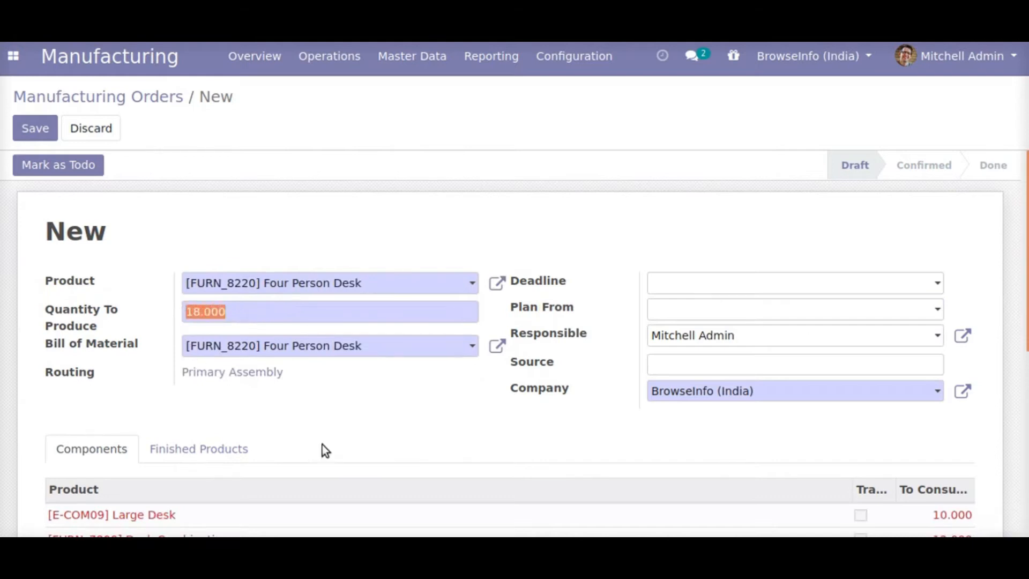
{"action": "left_click", "coordinate": [32, 131]}
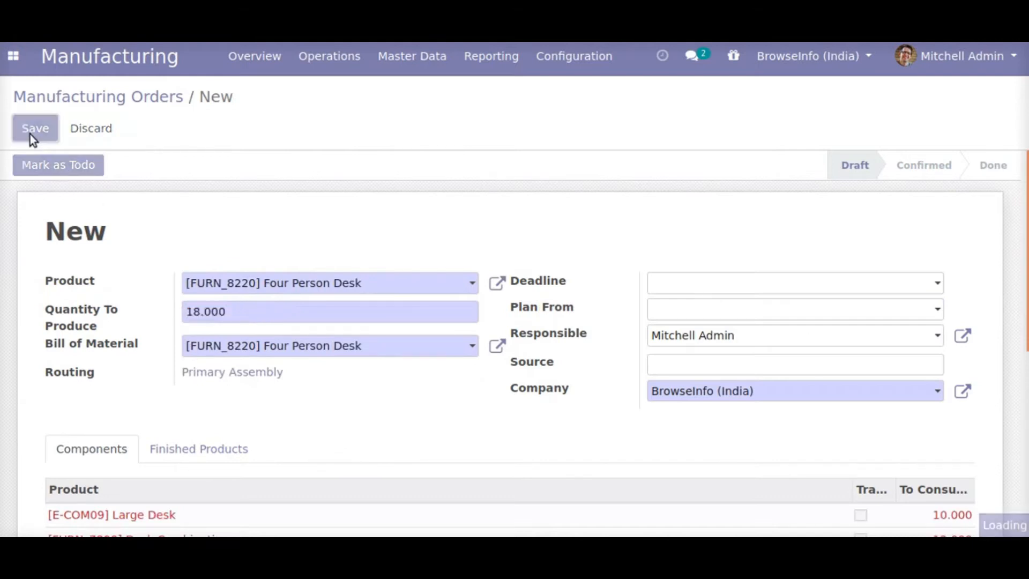
- Mark the Four Person Desk manufacturing order as to do and check the availability of its components
{"action": "scroll", "coordinate": [95, 368], "scroll_direction": "down", "scroll_amount": 1}
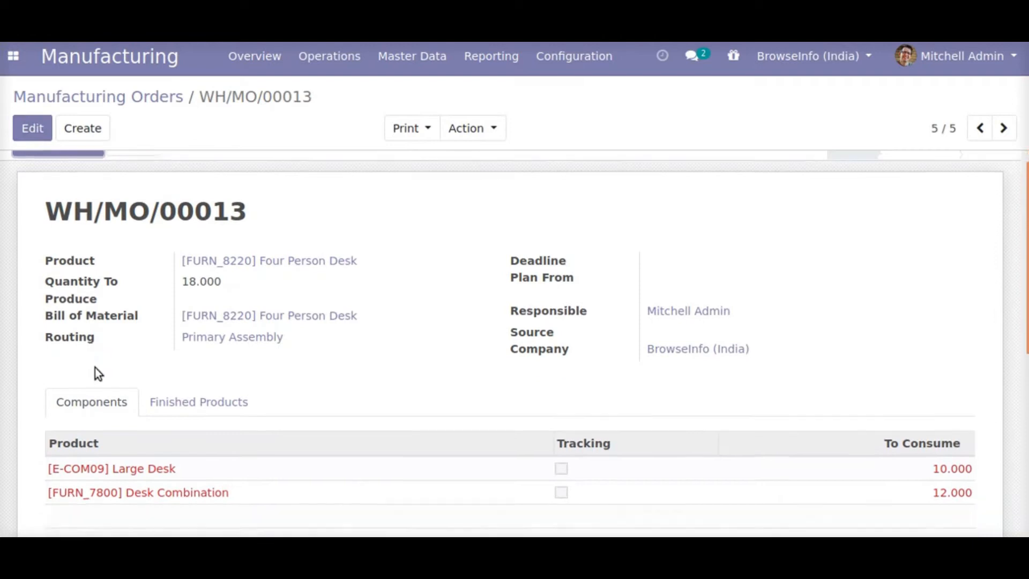
{"action": "scroll", "coordinate": [98, 374], "scroll_direction": "down", "scroll_amount": 4}
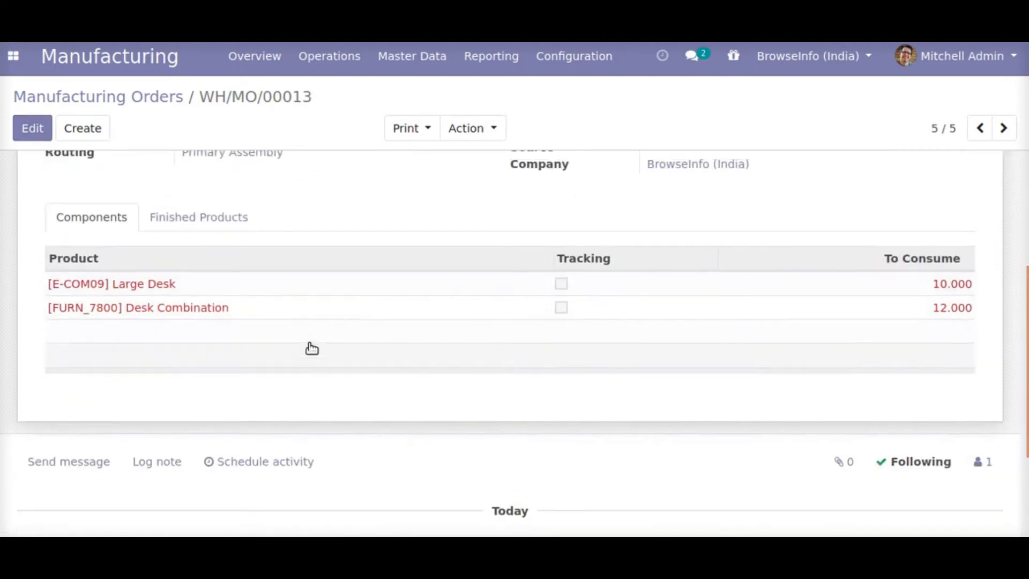
{"action": "scroll", "coordinate": [311, 349], "scroll_direction": "up", "scroll_amount": 4}
{"action": "left_click", "coordinate": [82, 171]}
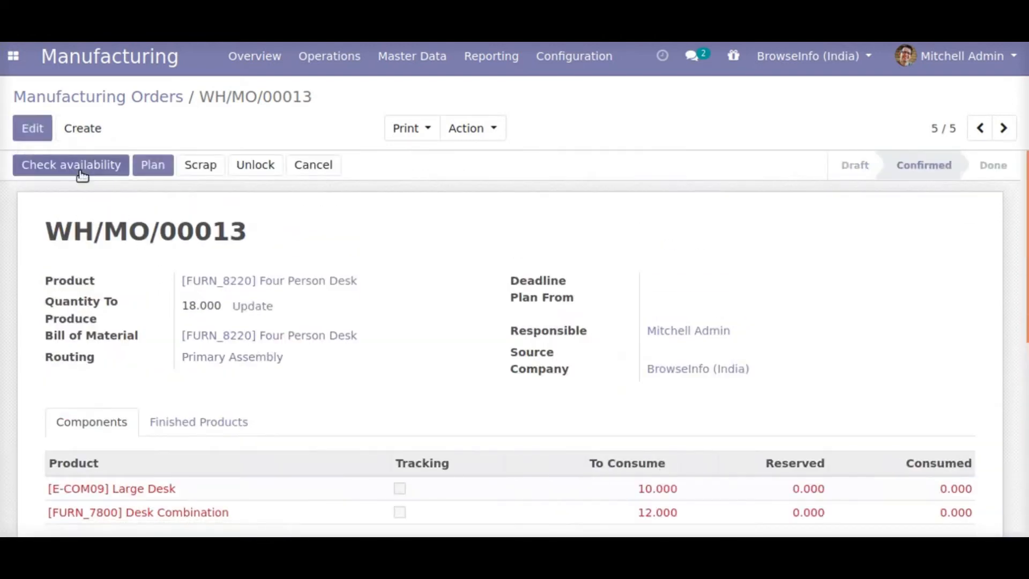
{"action": "left_click", "coordinate": [81, 172]}
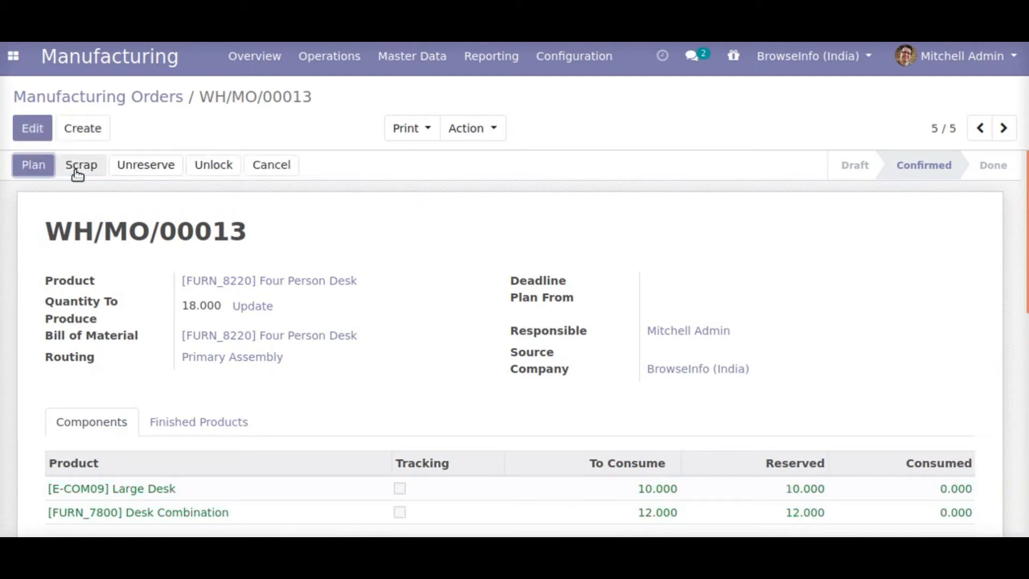
- Plan the manufacturing order and start working on its Manual Assembly work order
{"action": "left_click", "coordinate": [21, 166]}
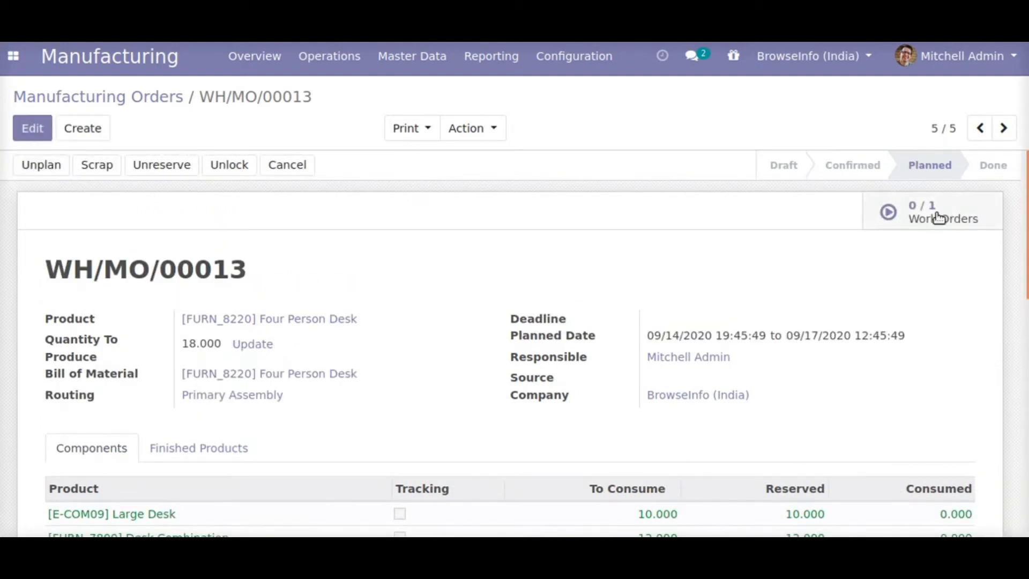
{"action": "left_click", "coordinate": [938, 214]}
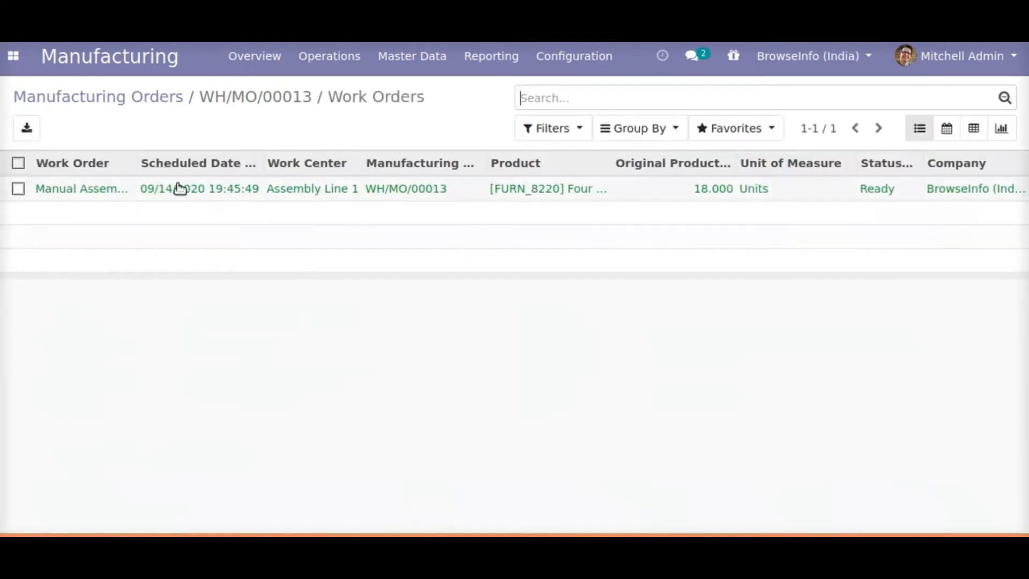
{"action": "left_click_drag", "start_coordinate": [436, 98], "coordinate": [19, 97]}
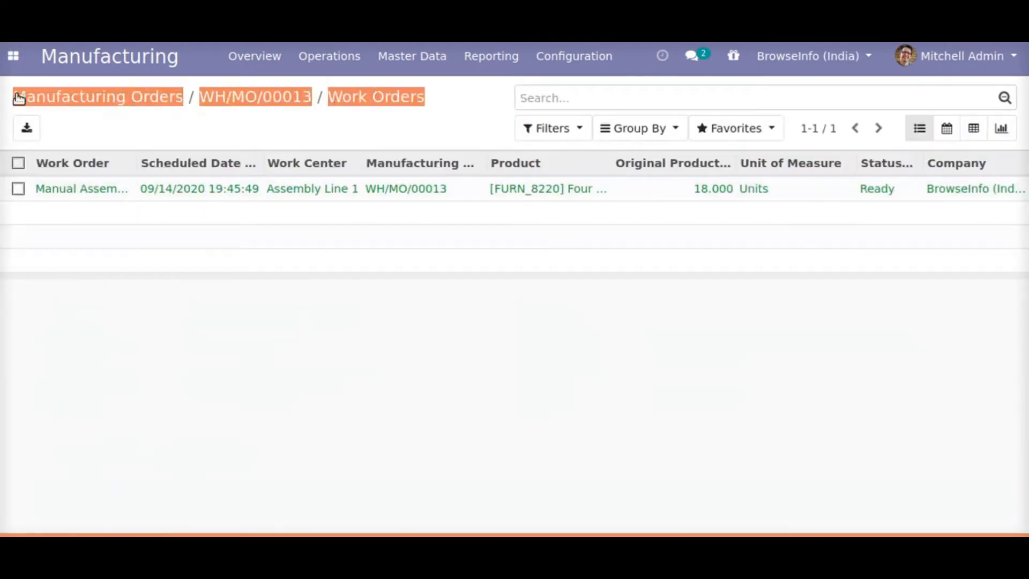
{"action": "left_click", "coordinate": [172, 192]}
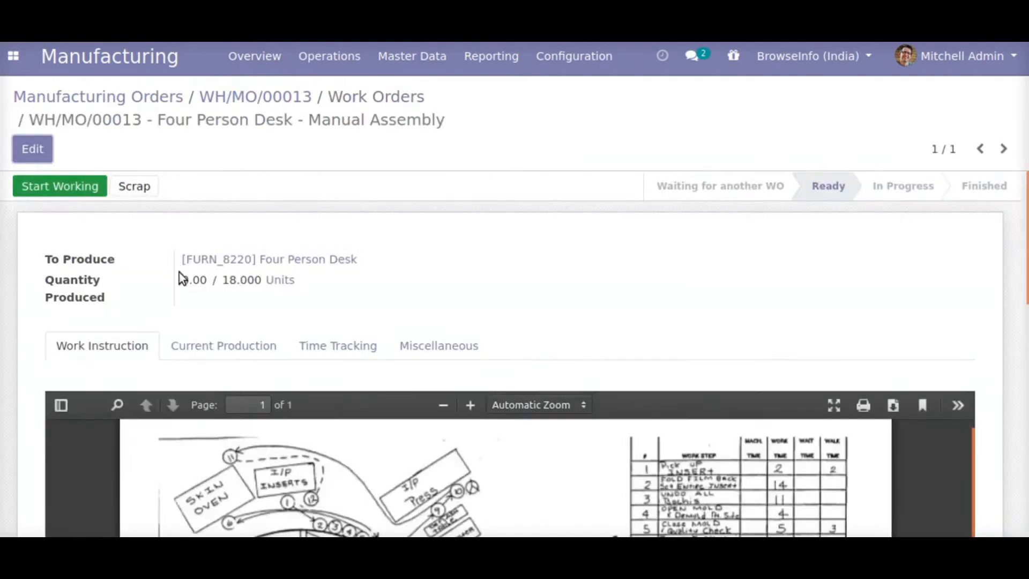
{"action": "left_click", "coordinate": [46, 188]}
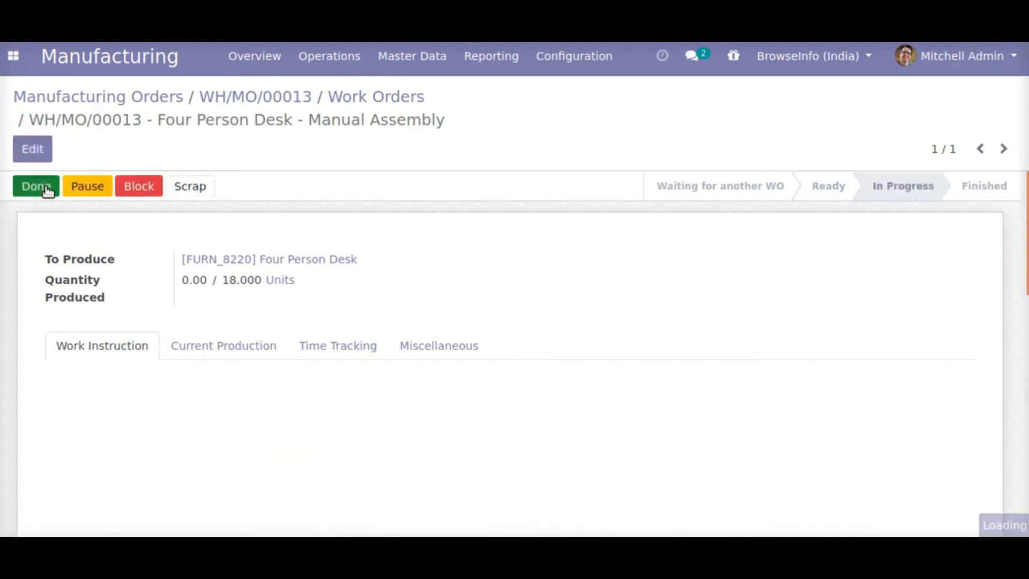
- Set the Manual Assembly work order's quantity produced to 27 and save it
{"action": "left_click", "coordinate": [33, 149]}
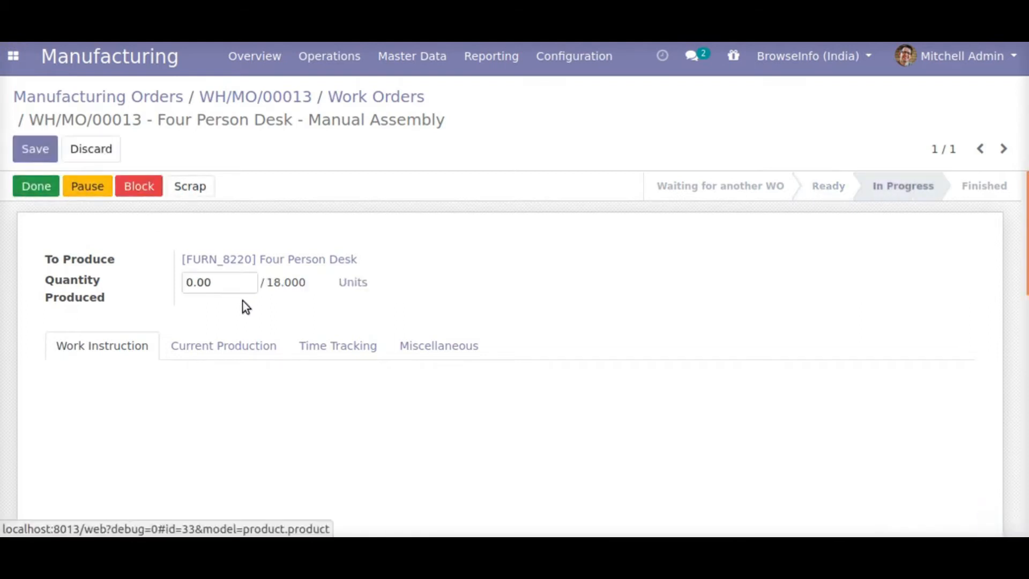
{"action": "left_click_drag", "start_coordinate": [306, 281], "coordinate": [268, 290]}
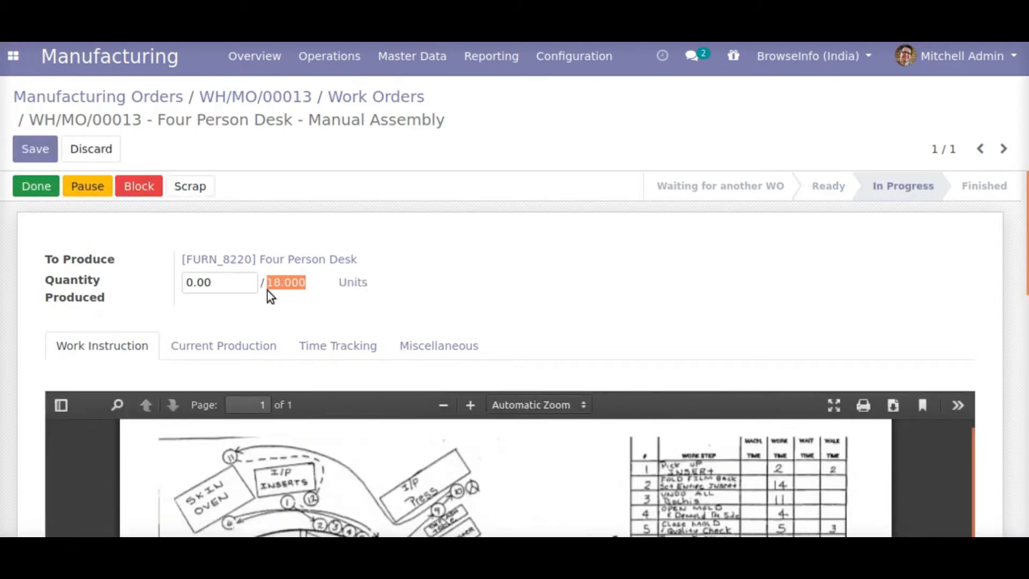
{"action": "left_click", "coordinate": [191, 283]}
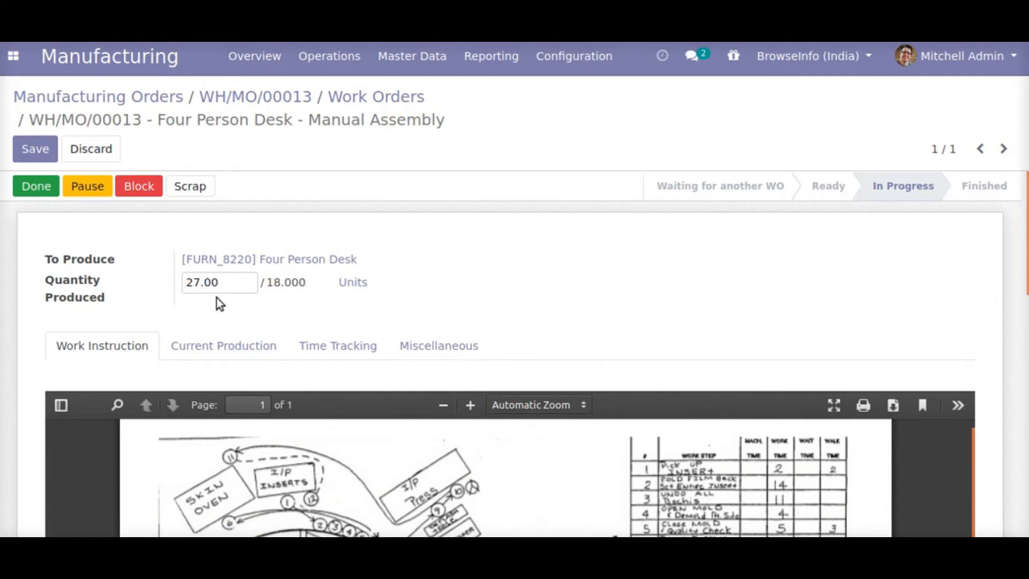
{"action": "left_click", "coordinate": [34, 153]}
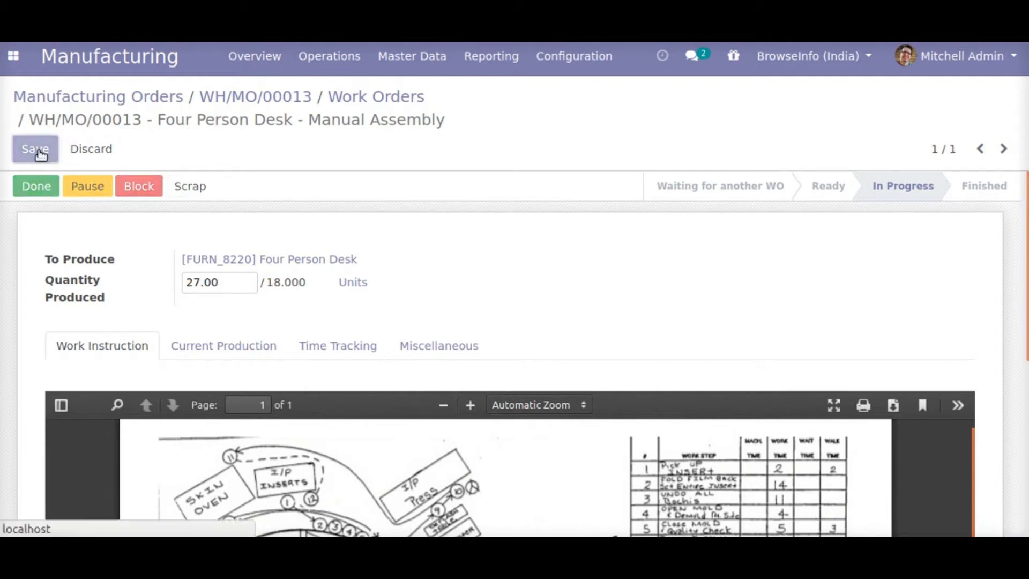
- Finish the Manual Assembly work order and mark its manufacturing order as done
{"action": "left_click", "coordinate": [27, 188]}
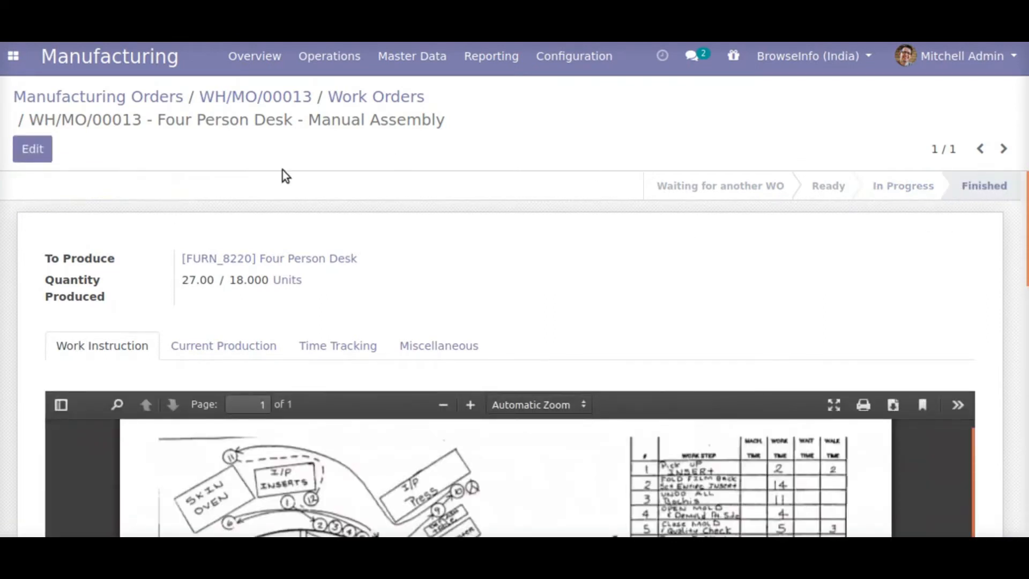
{"action": "left_click", "coordinate": [256, 100]}
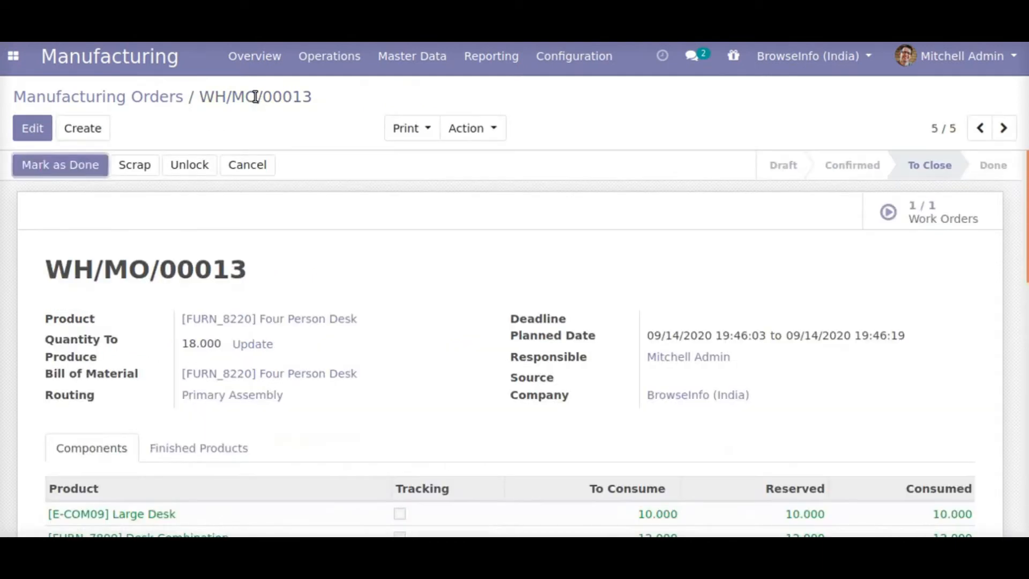
{"action": "left_click", "coordinate": [60, 168]}
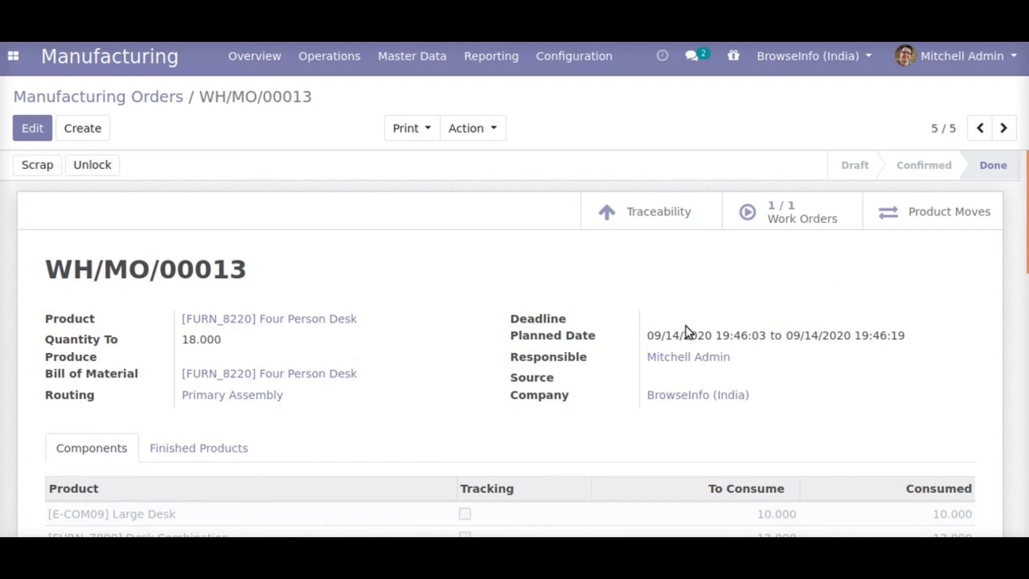
- Review the completed order's finished products and component consumption, including its product moves
{"action": "scroll", "coordinate": [688, 331], "scroll_direction": "down", "scroll_amount": 3}
{"action": "left_click", "coordinate": [225, 279]}
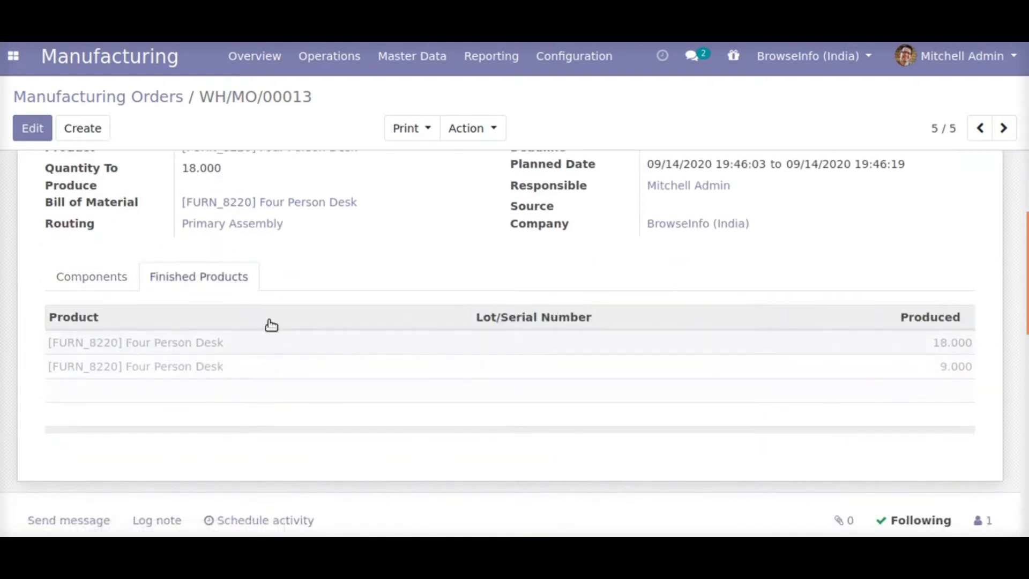
{"action": "left_click", "coordinate": [115, 279]}
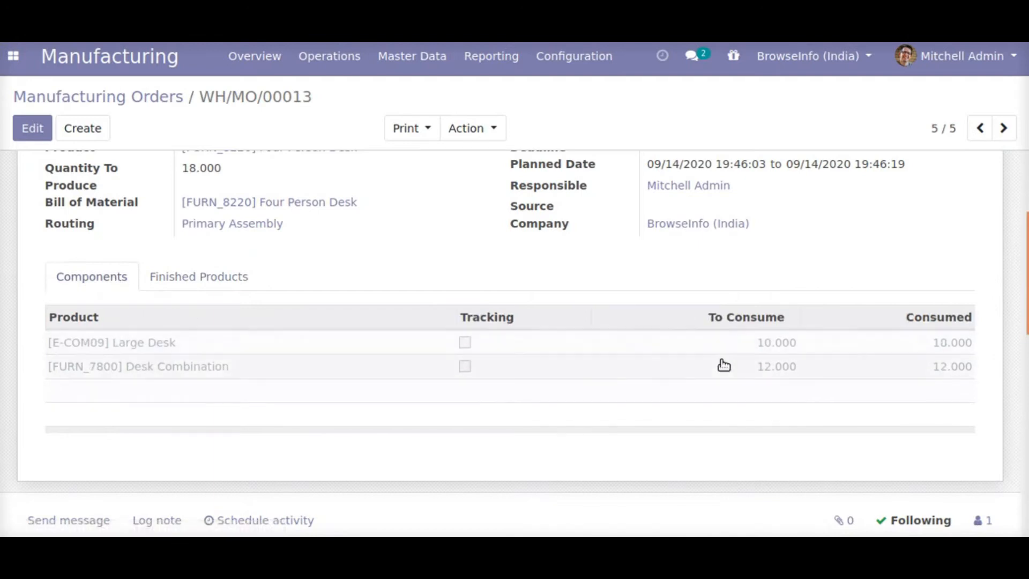
{"action": "scroll", "coordinate": [555, 347], "scroll_direction": "up", "scroll_amount": 3}
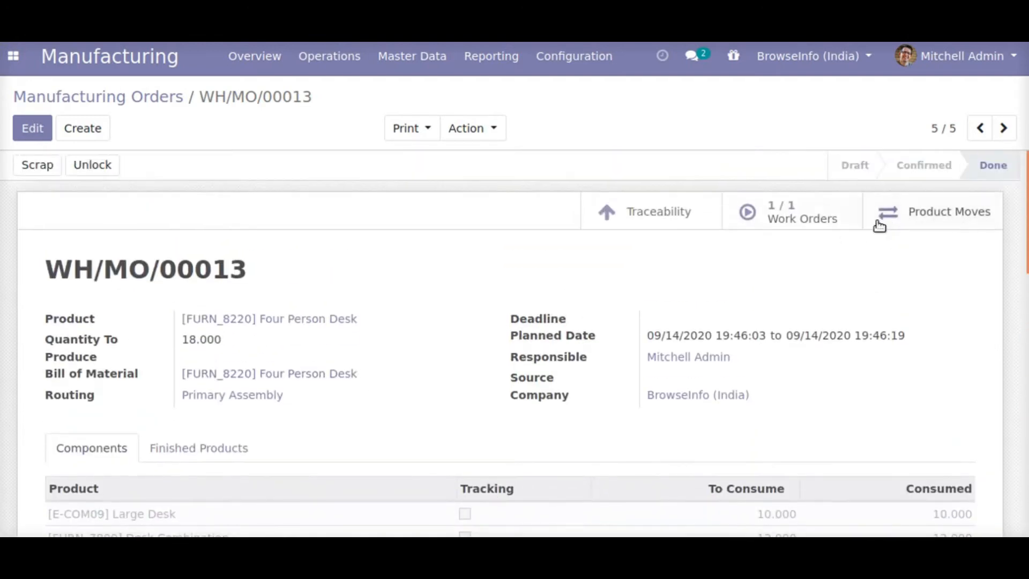
{"action": "left_click", "coordinate": [895, 224]}
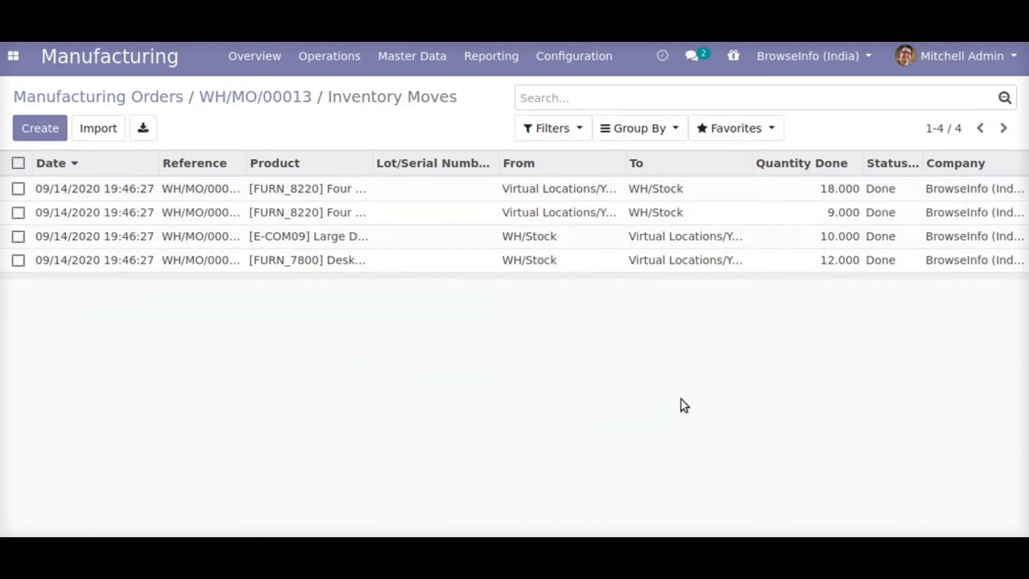
{"action": "left_click", "coordinate": [947, 32]}
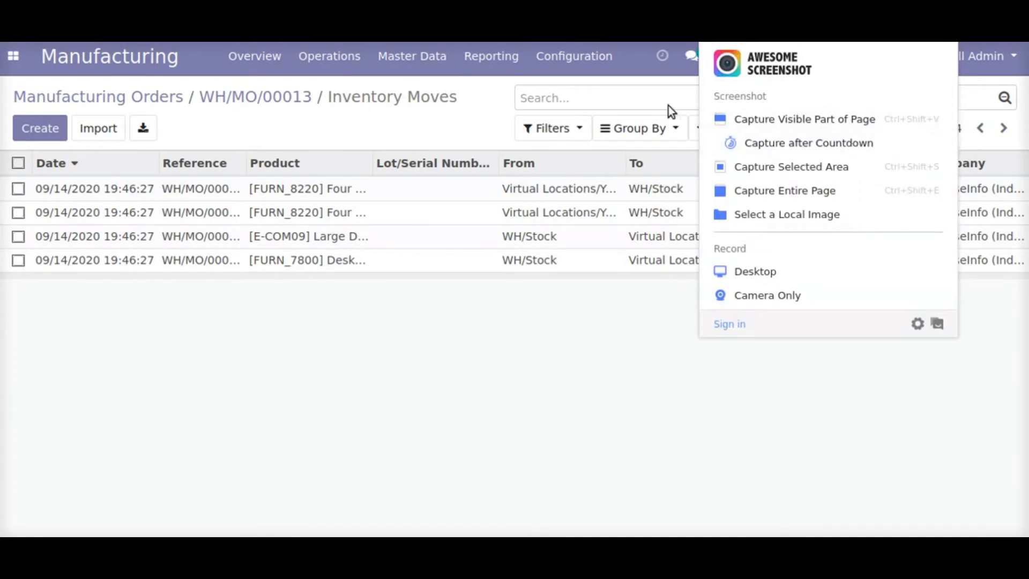
{"action": "left_click", "coordinate": [446, 105]}
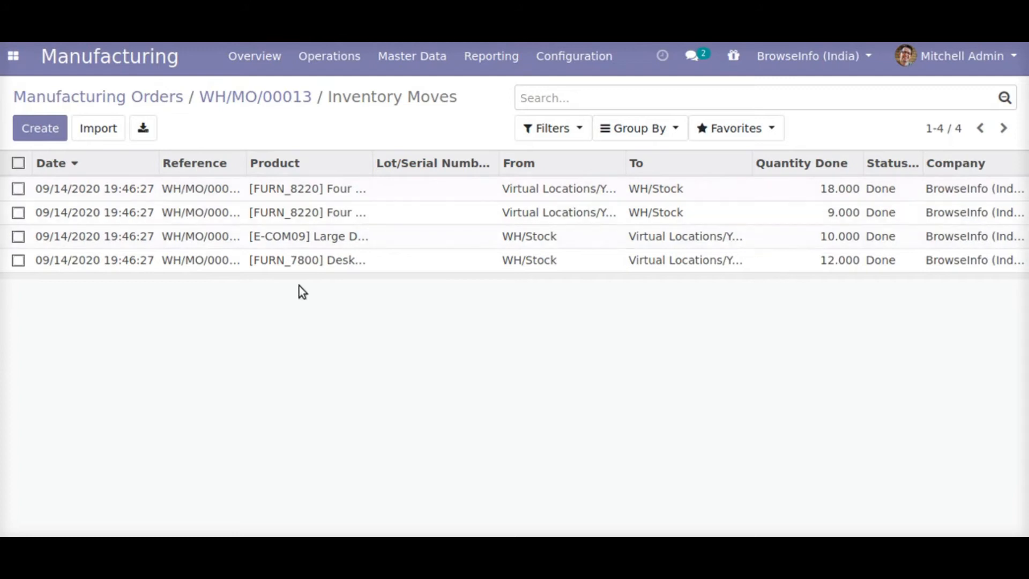
- Create and save a new manufacturing order for 24 units of the Large Meeting Table
{"action": "left_click", "coordinate": [131, 68]}
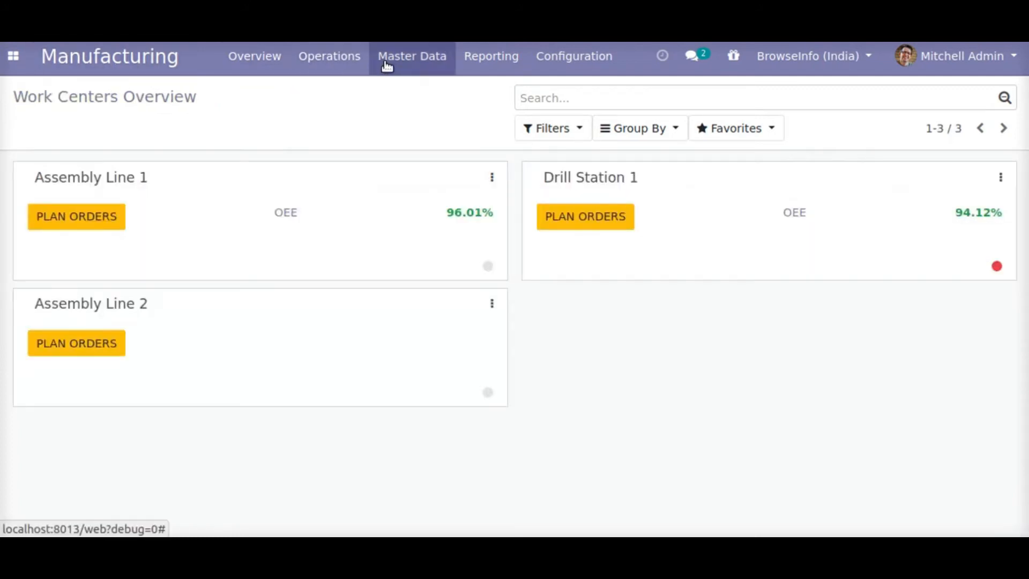
{"action": "left_click", "coordinate": [330, 67]}
{"action": "left_click", "coordinate": [341, 96]}
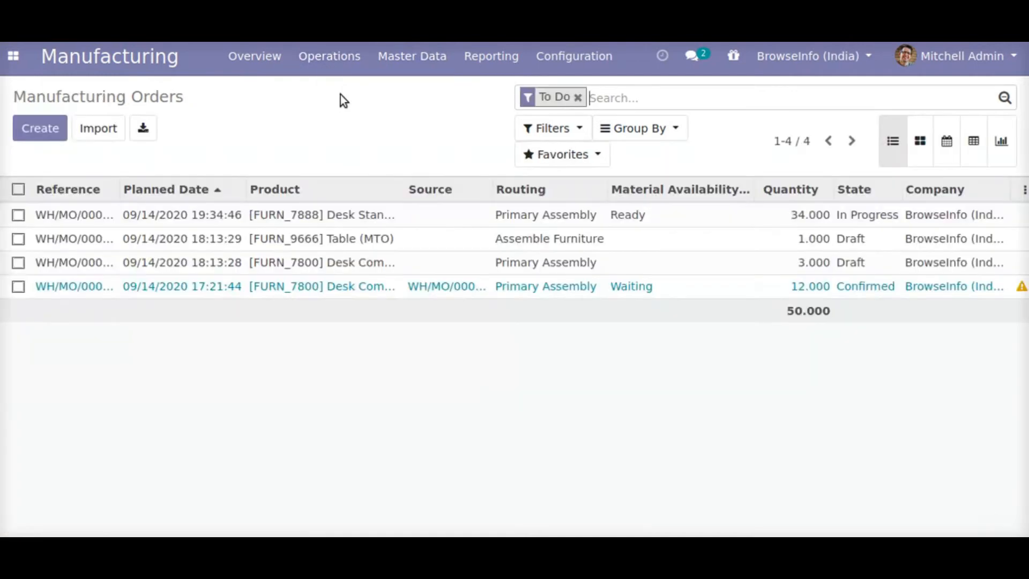
{"action": "left_click", "coordinate": [40, 130]}
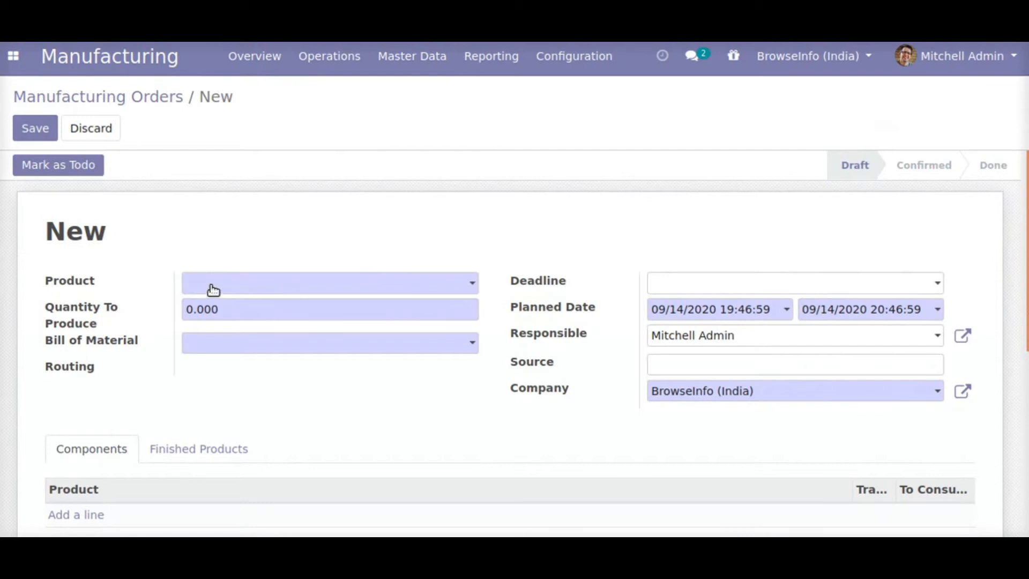
{"action": "type", "text": "large"}
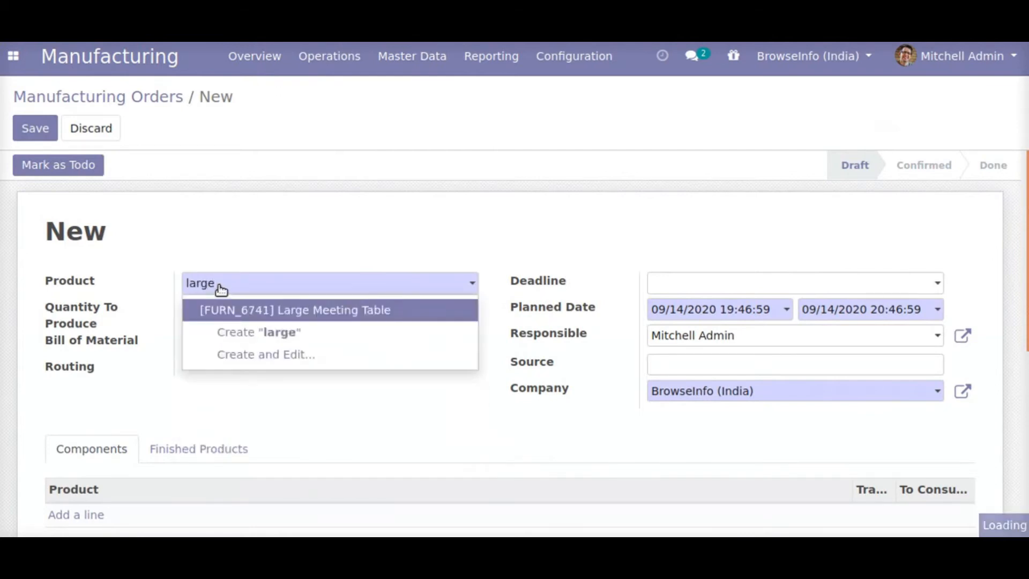
{"action": "left_click", "coordinate": [282, 316]}
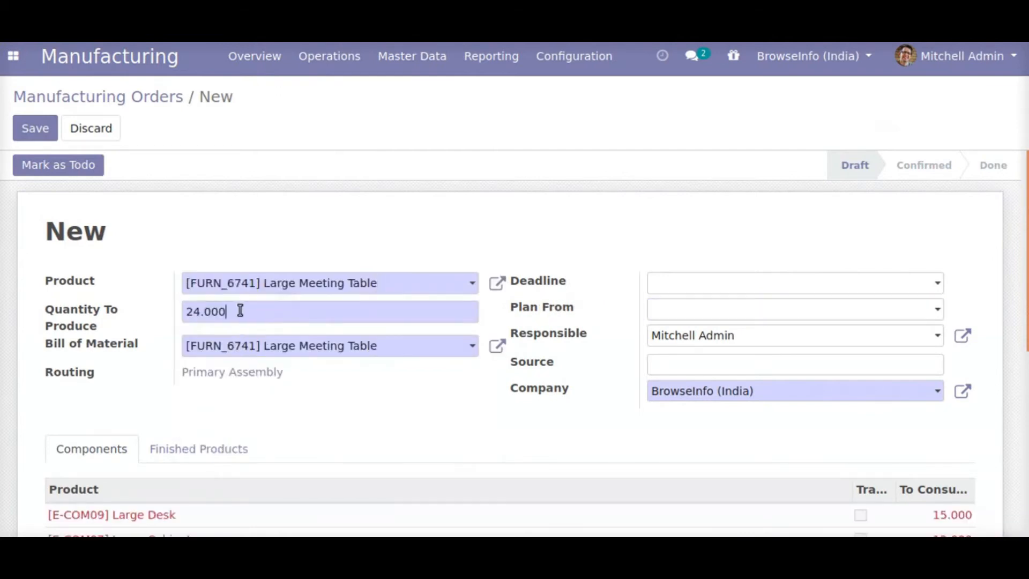
{"action": "left_click_drag", "start_coordinate": [240, 311], "coordinate": [187, 311]}
{"action": "left_click", "coordinate": [346, 422]}
{"action": "left_click", "coordinate": [29, 126]}
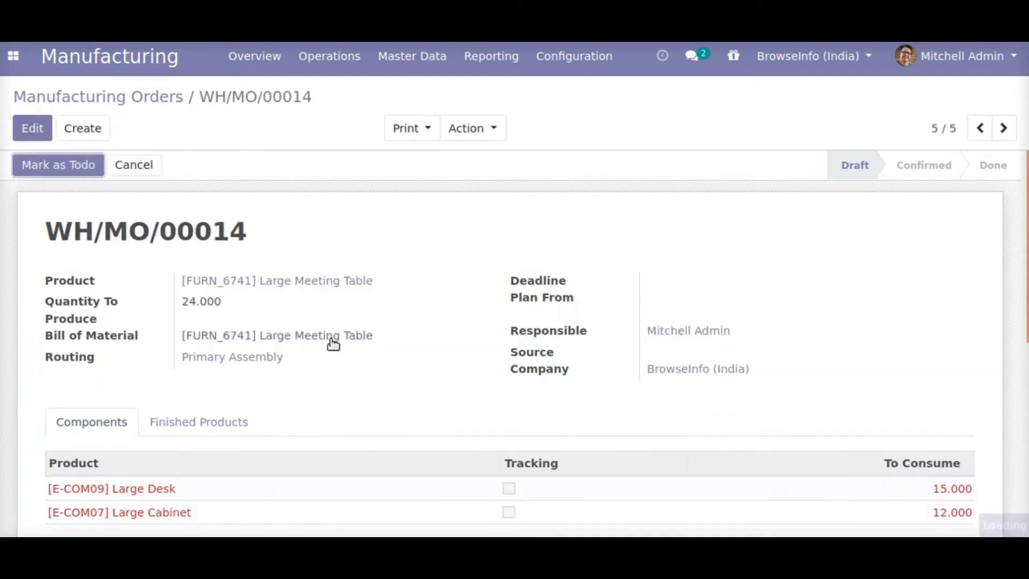
- Review the order's components, mark the order as to-do and check component availability
{"action": "scroll", "coordinate": [332, 343], "scroll_direction": "down", "scroll_amount": 3}
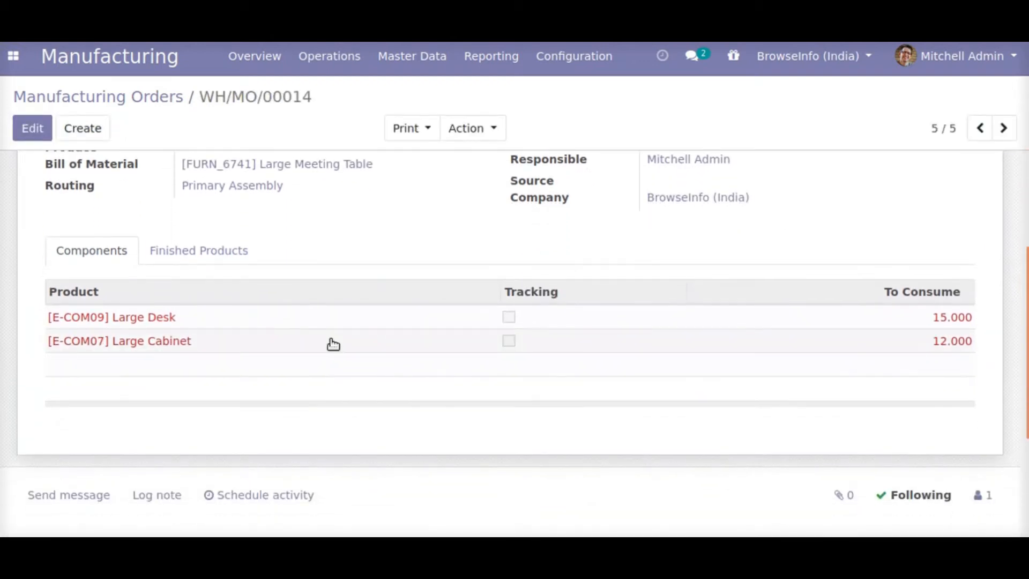
{"action": "scroll", "coordinate": [332, 343], "scroll_direction": "up", "scroll_amount": 3}
{"action": "left_click", "coordinate": [43, 171]}
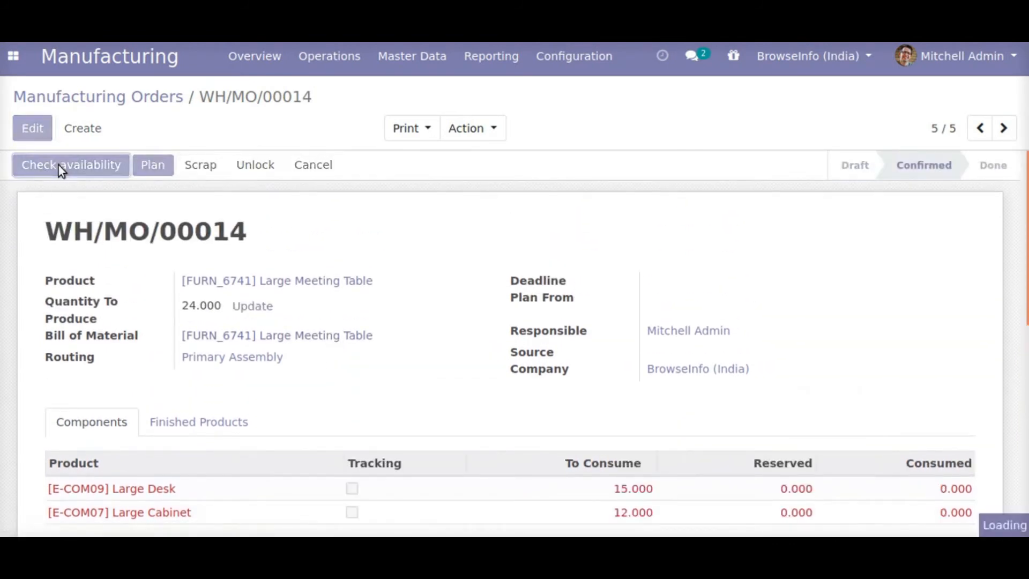
{"action": "left_click", "coordinate": [58, 164]}
- Plan the Large Meeting Table order and start working on its Manual Assembly work order
{"action": "left_click", "coordinate": [27, 165]}
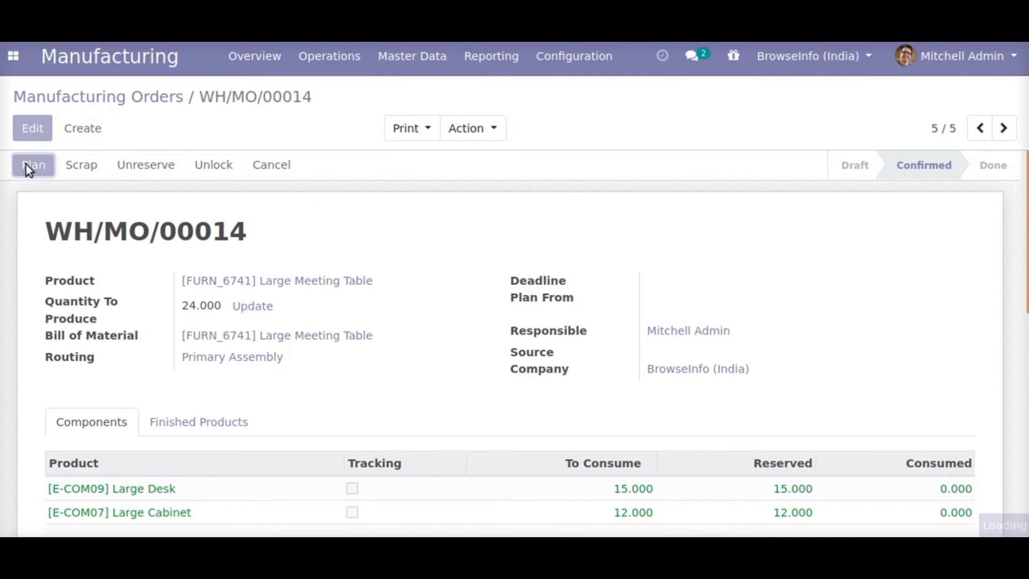
{"action": "left_click", "coordinate": [919, 217]}
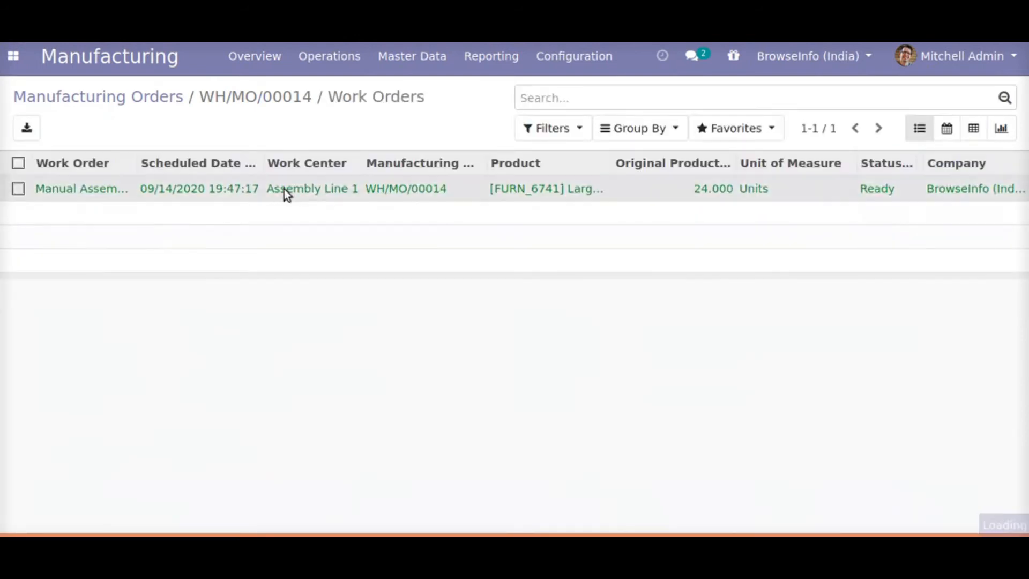
{"action": "left_click", "coordinate": [284, 189]}
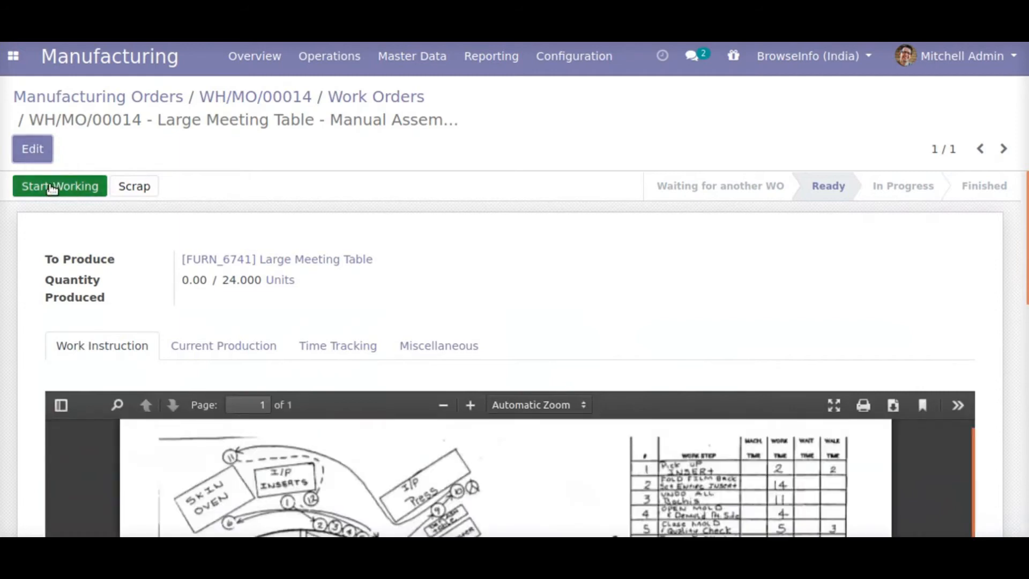
{"action": "left_click", "coordinate": [51, 186]}
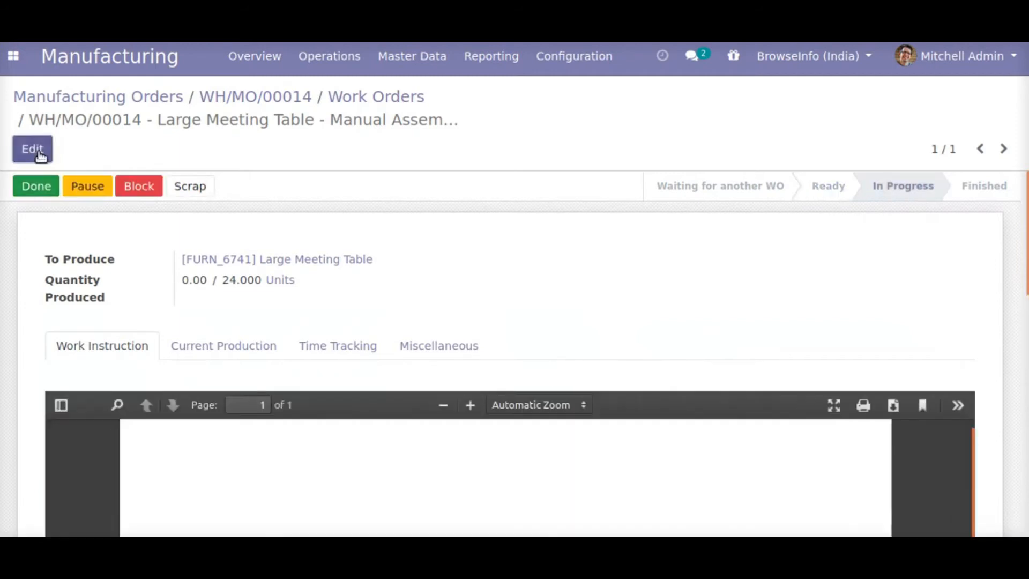
- Set the Large Meeting Table work order's quantity produced to 10 and save it
{"action": "left_click", "coordinate": [40, 156]}
{"action": "double_click", "coordinate": [281, 283]}
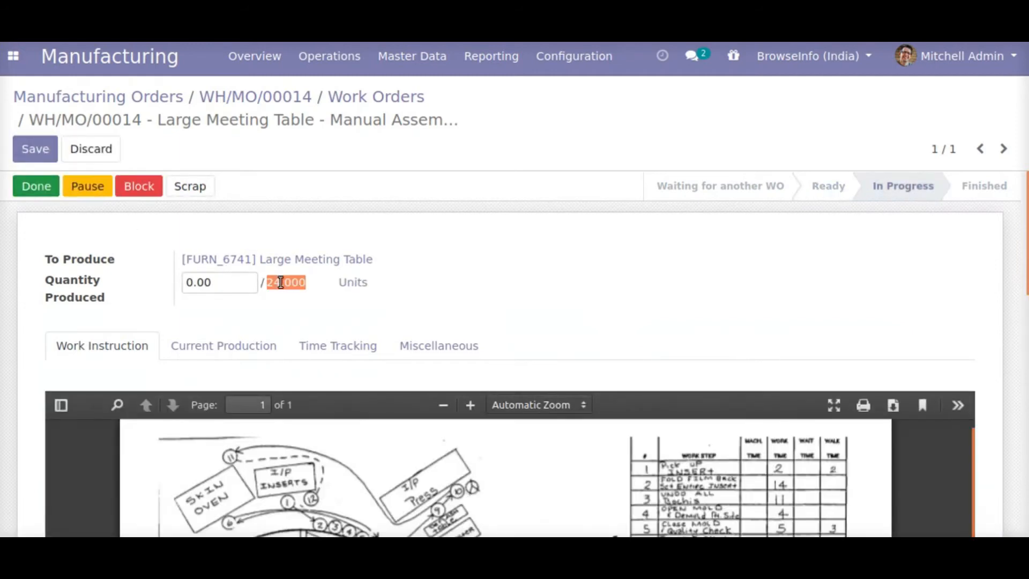
{"action": "left_click", "coordinate": [193, 282]}
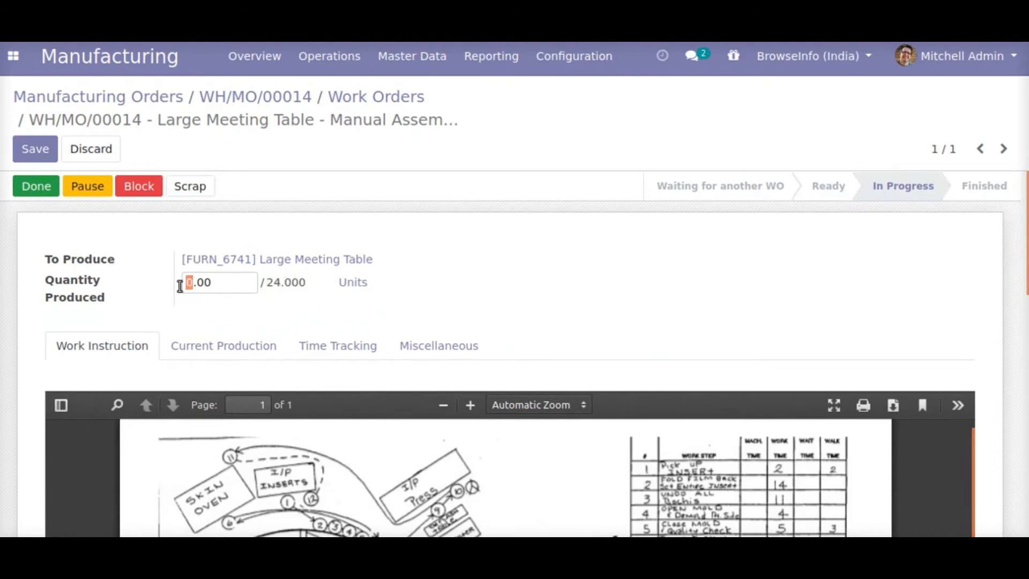
{"action": "type", "text": "10"}
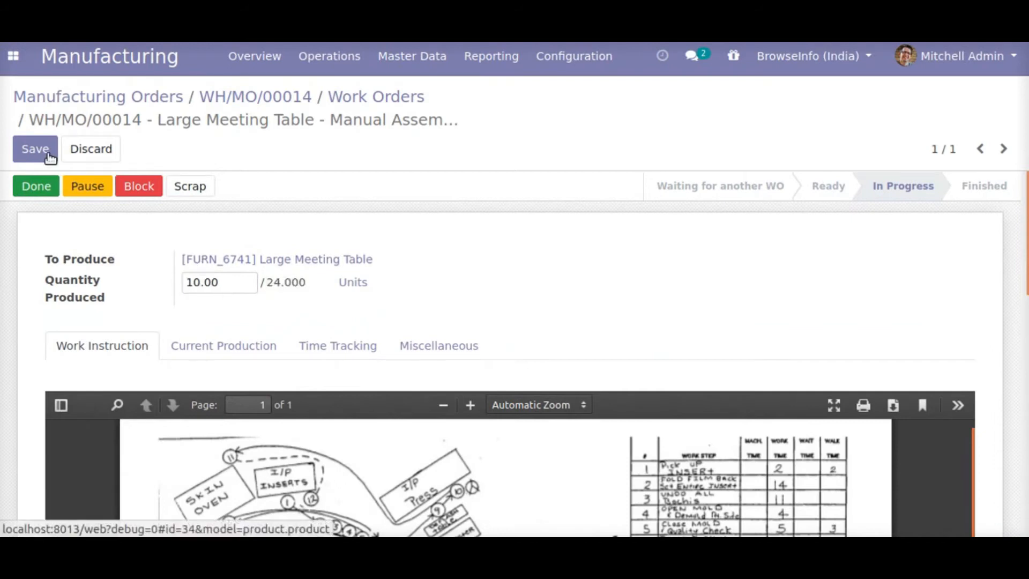
{"action": "left_click", "coordinate": [35, 150]}
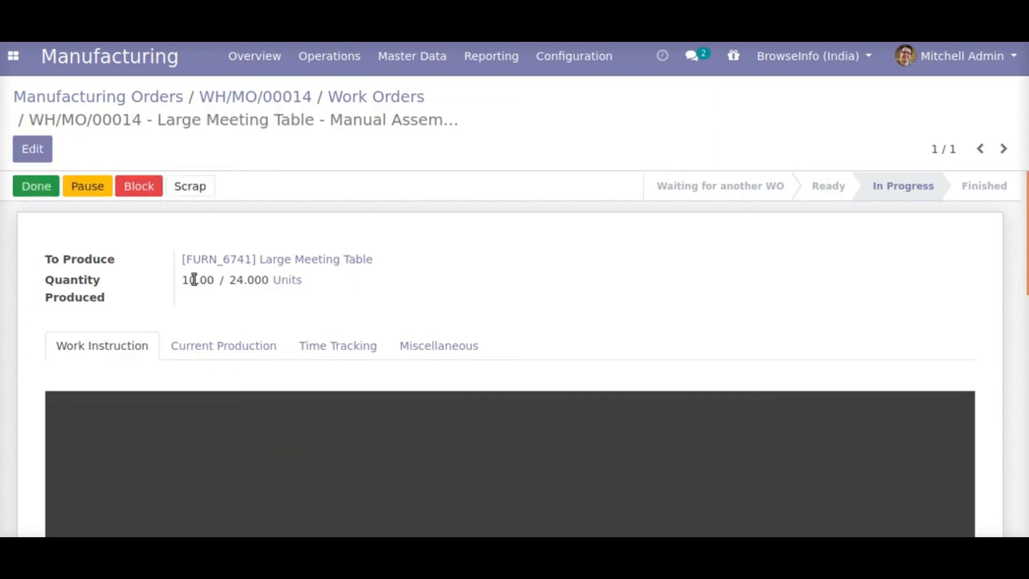
{"action": "triple_click", "coordinate": [194, 279]}
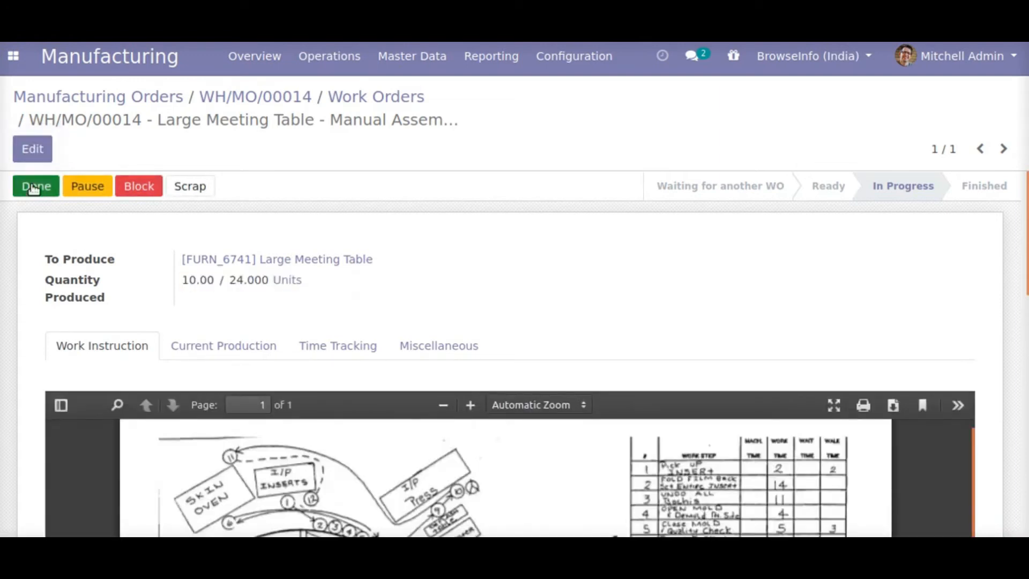
- Finish the work order, check the consumed components on its manufacturing order and mark that order as done
{"action": "left_click", "coordinate": [28, 186]}
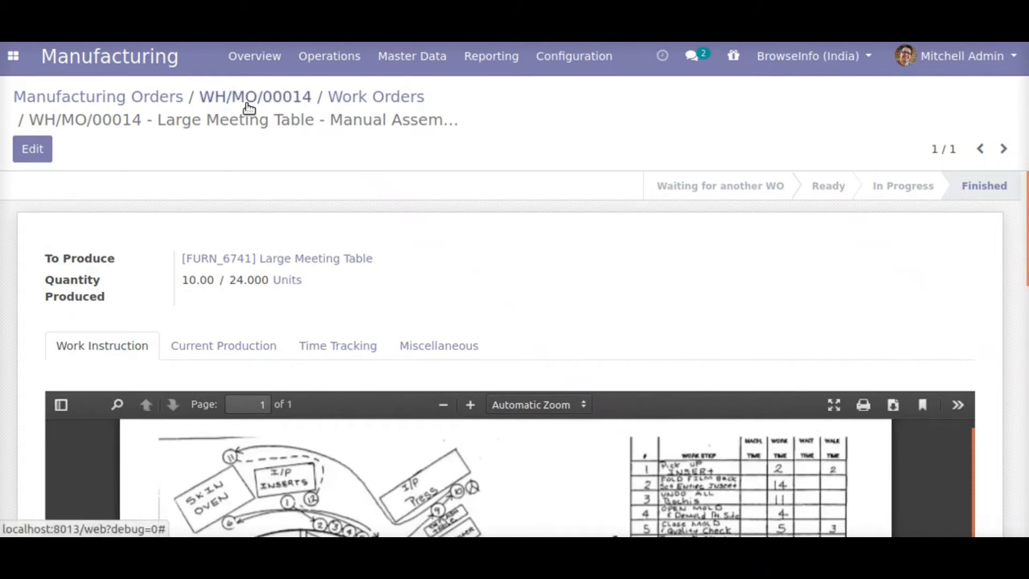
{"action": "left_click", "coordinate": [246, 102]}
{"action": "scroll", "coordinate": [291, 200], "scroll_direction": "down", "scroll_amount": 3}
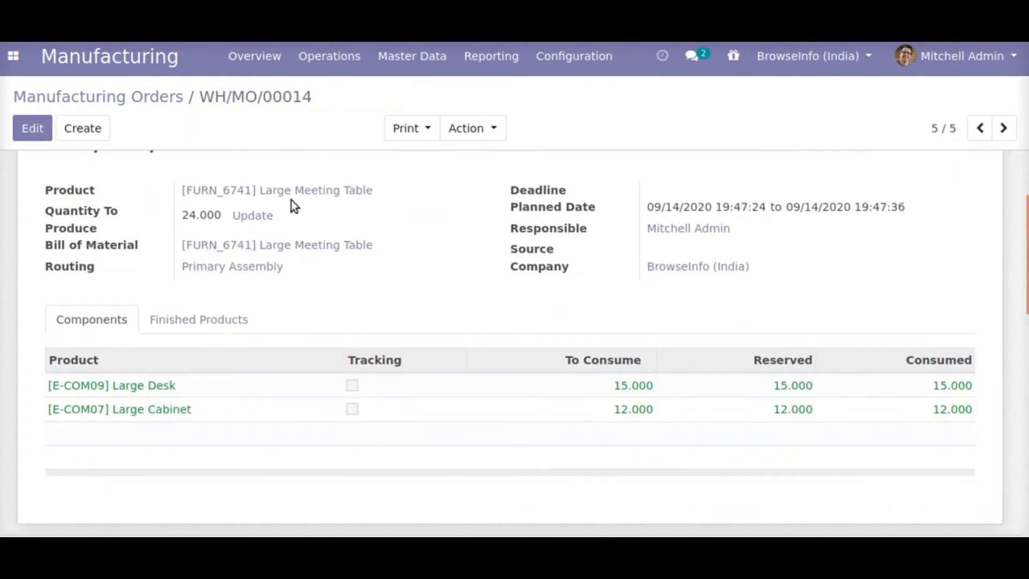
{"action": "scroll", "coordinate": [332, 235], "scroll_direction": "up", "scroll_amount": 3}
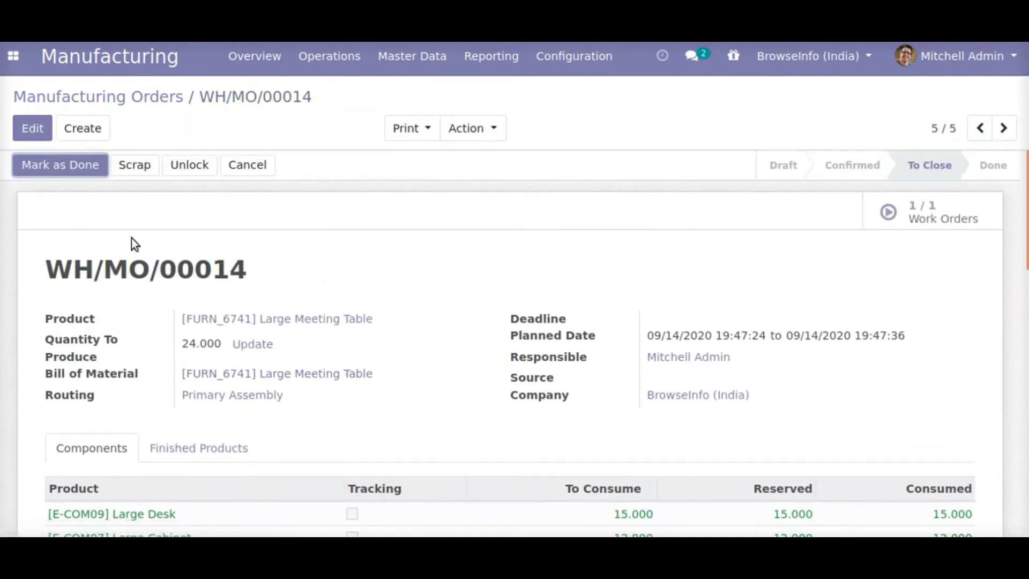
{"action": "left_click", "coordinate": [62, 166]}
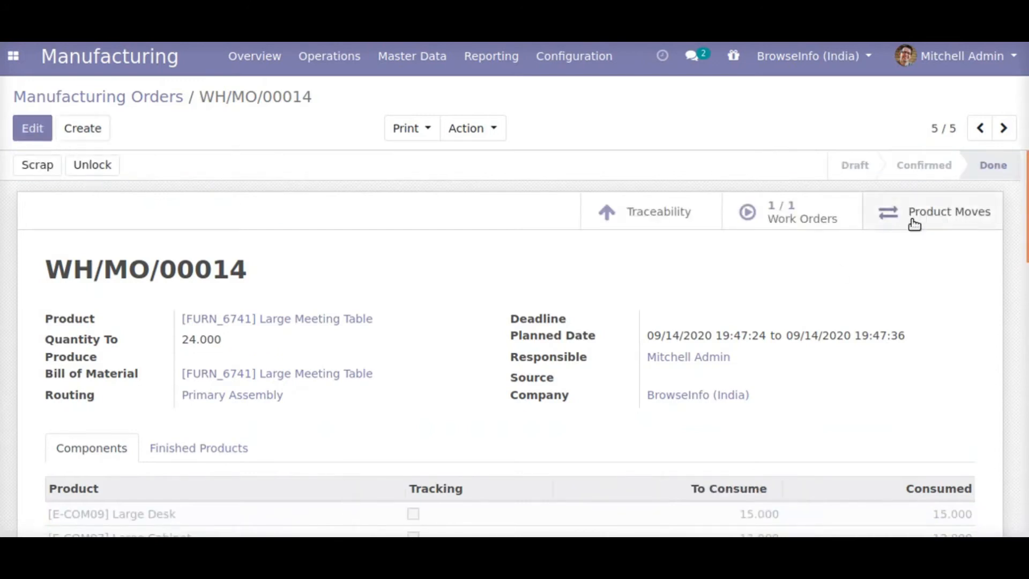
- Review the product moves of the completed Large Meeting Table order
{"action": "left_click", "coordinate": [914, 225]}
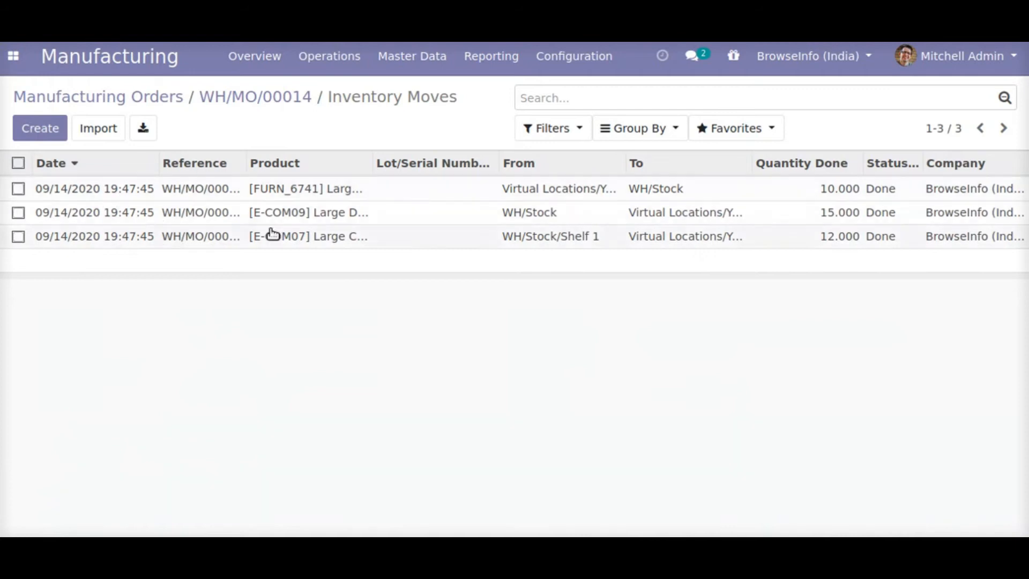
{"action": "left_click_drag", "start_coordinate": [462, 100], "coordinate": [64, 115]}
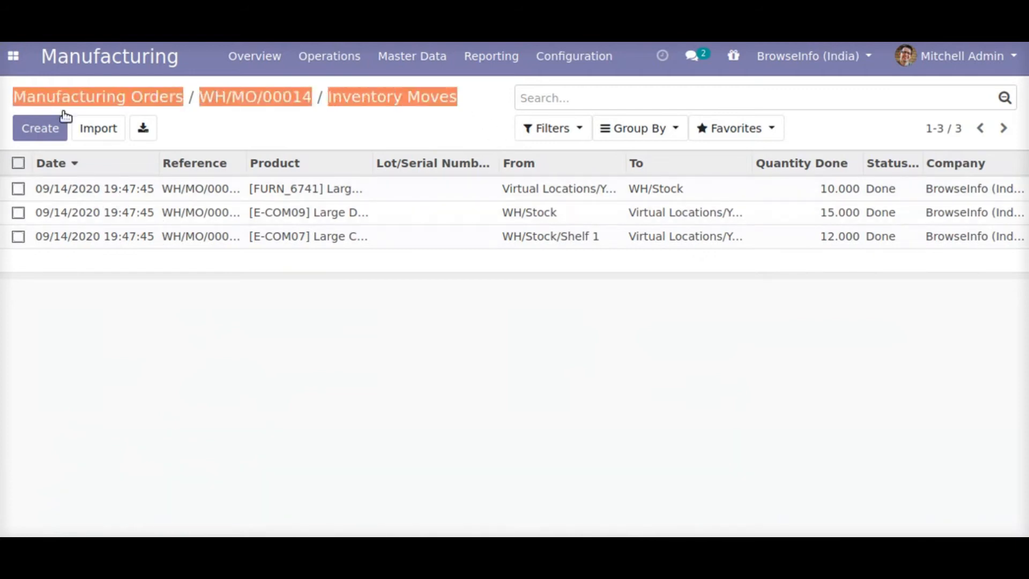
{"action": "left_click", "coordinate": [459, 140]}
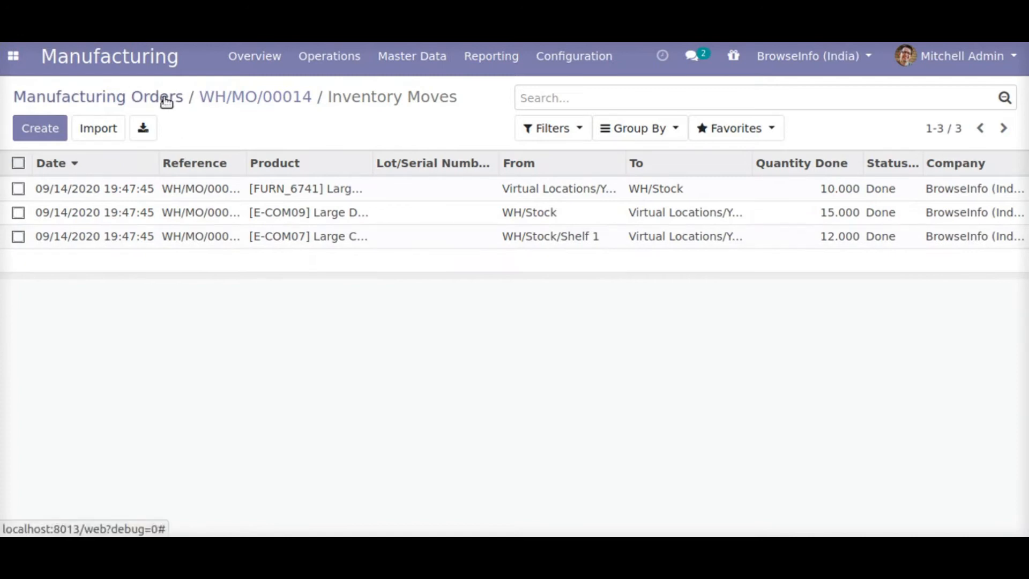
- In the Manufacturing settings, set MO Consumed Qty to "Consumed Qty Based on Finished Product Proposition of BOM" and save
{"action": "left_click", "coordinate": [161, 67]}
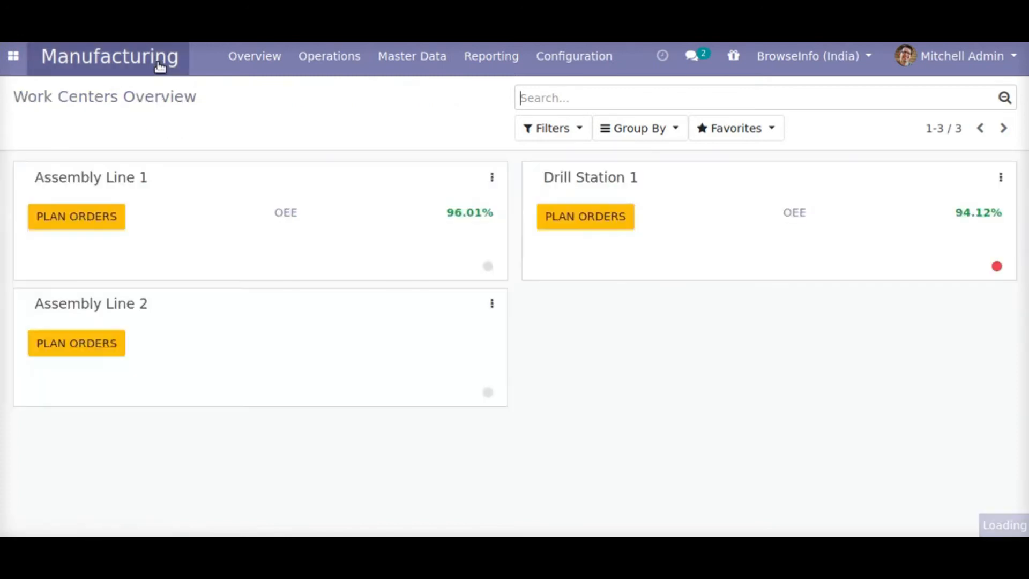
{"action": "left_click", "coordinate": [572, 66]}
{"action": "left_click", "coordinate": [577, 101]}
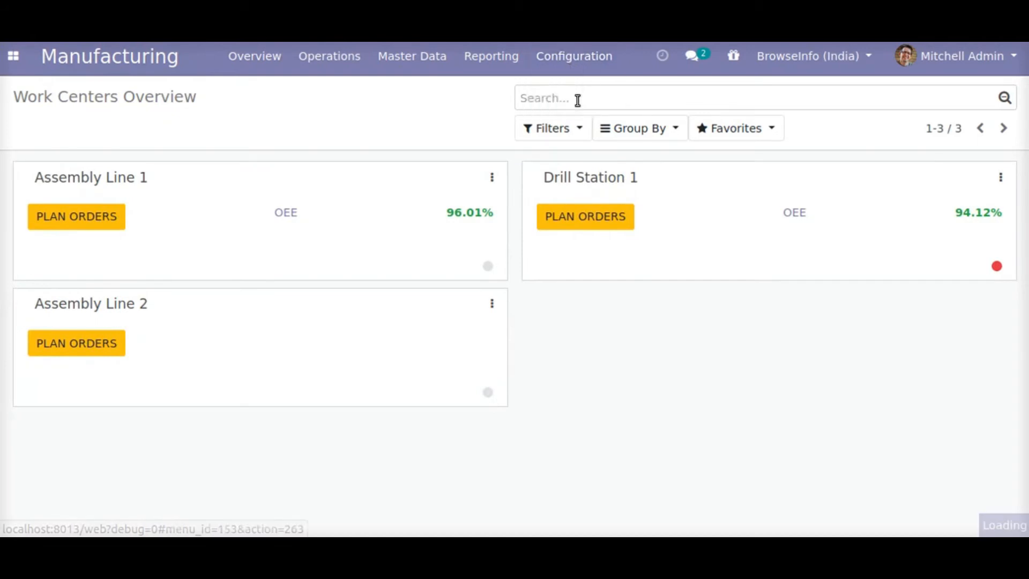
{"action": "scroll", "coordinate": [423, 324], "scroll_direction": "down", "scroll_amount": 4}
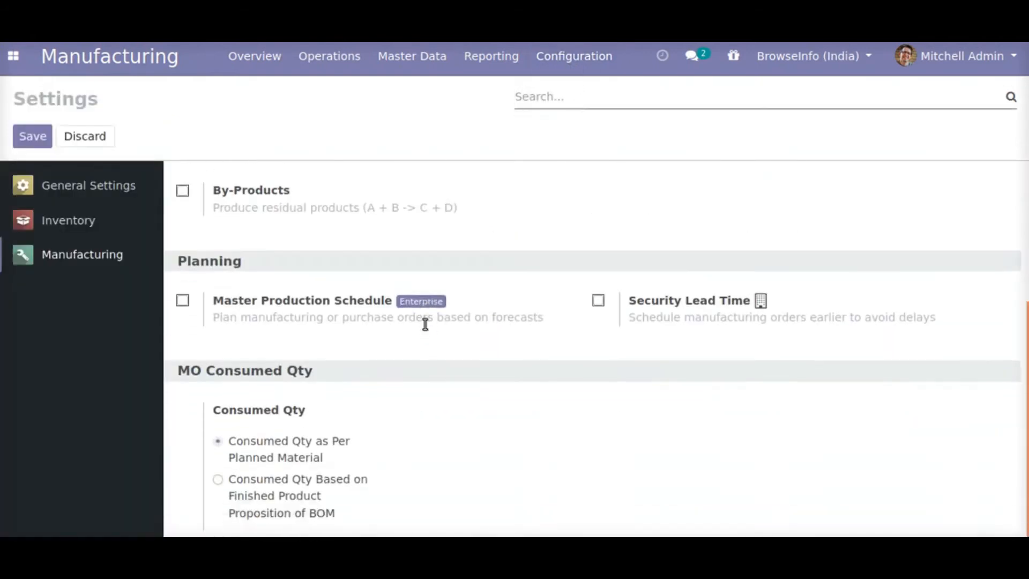
{"action": "triple_click", "coordinate": [252, 370]}
{"action": "left_click", "coordinate": [248, 413]}
{"action": "triple_click", "coordinate": [248, 411]}
{"action": "left_click_drag", "start_coordinate": [230, 480], "coordinate": [340, 514]}
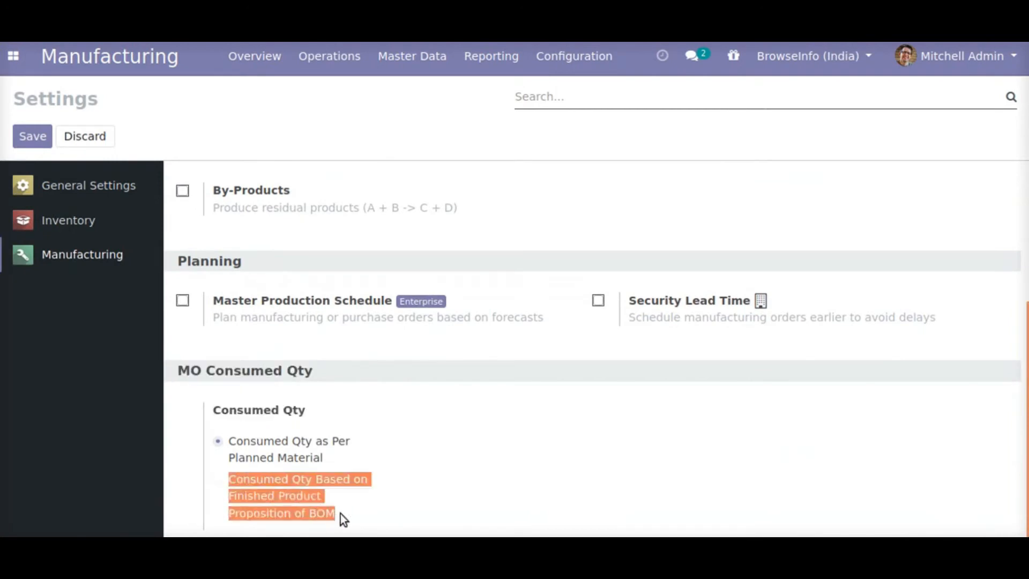
{"action": "left_click", "coordinate": [290, 500]}
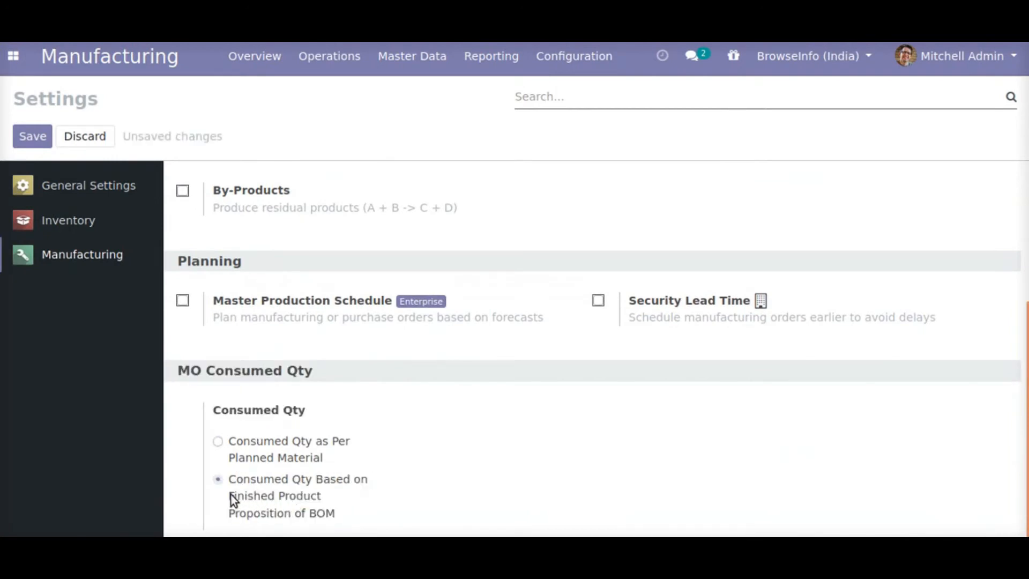
{"action": "left_click_drag", "start_coordinate": [318, 478], "coordinate": [363, 478]}
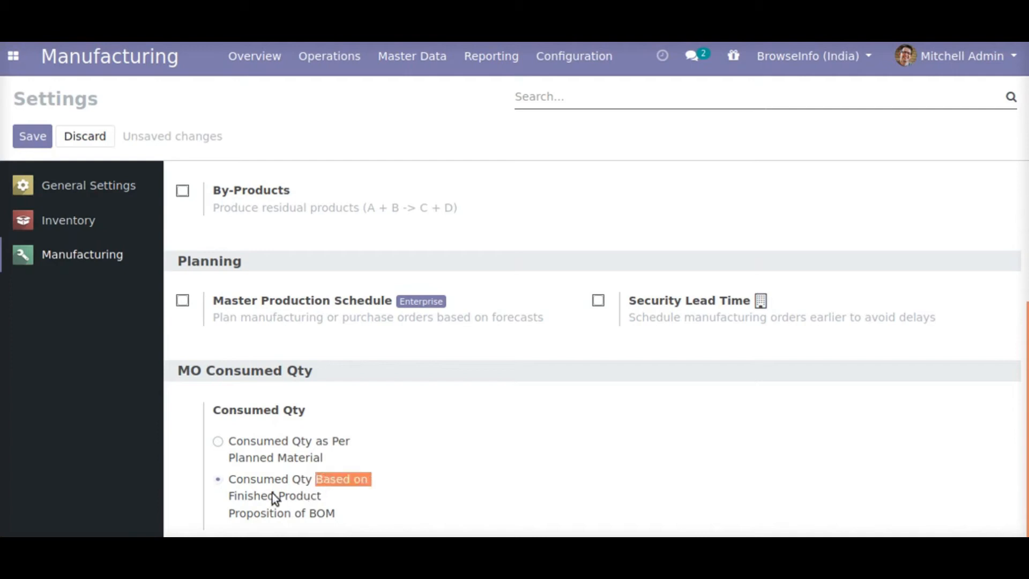
{"action": "left_click_drag", "start_coordinate": [227, 497], "coordinate": [300, 514]}
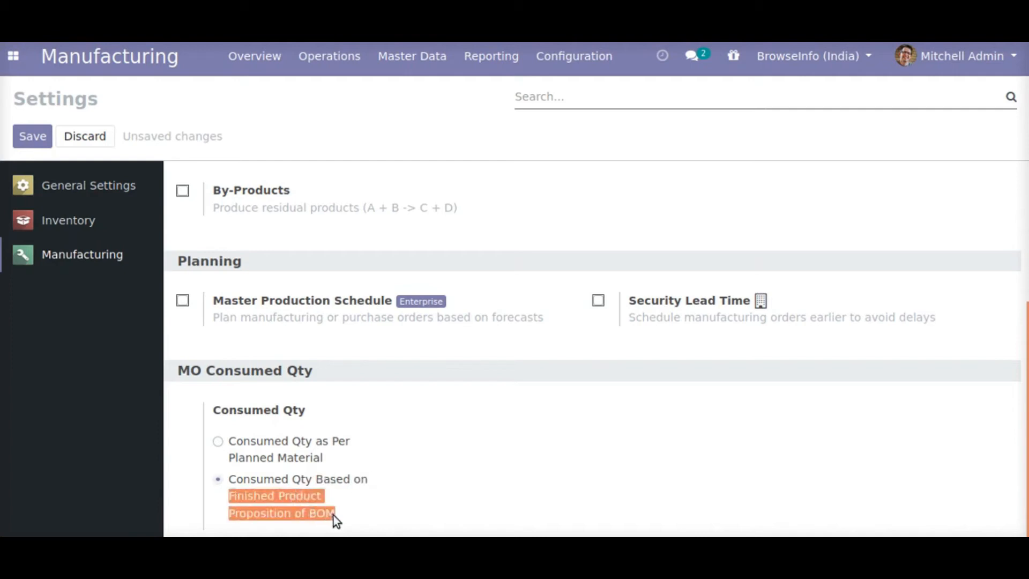
{"action": "left_click", "coordinate": [214, 425]}
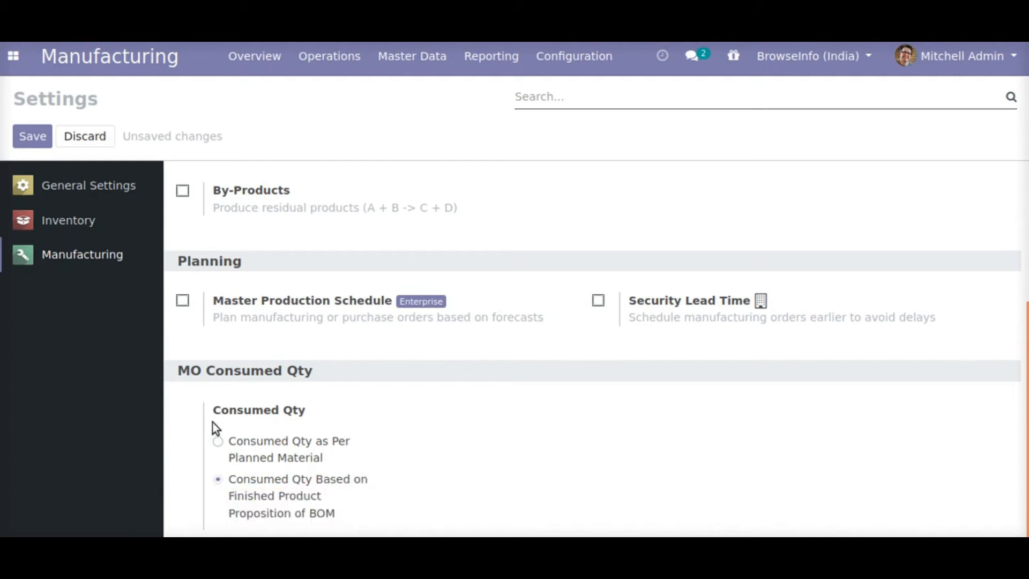
{"action": "left_click", "coordinate": [30, 140]}
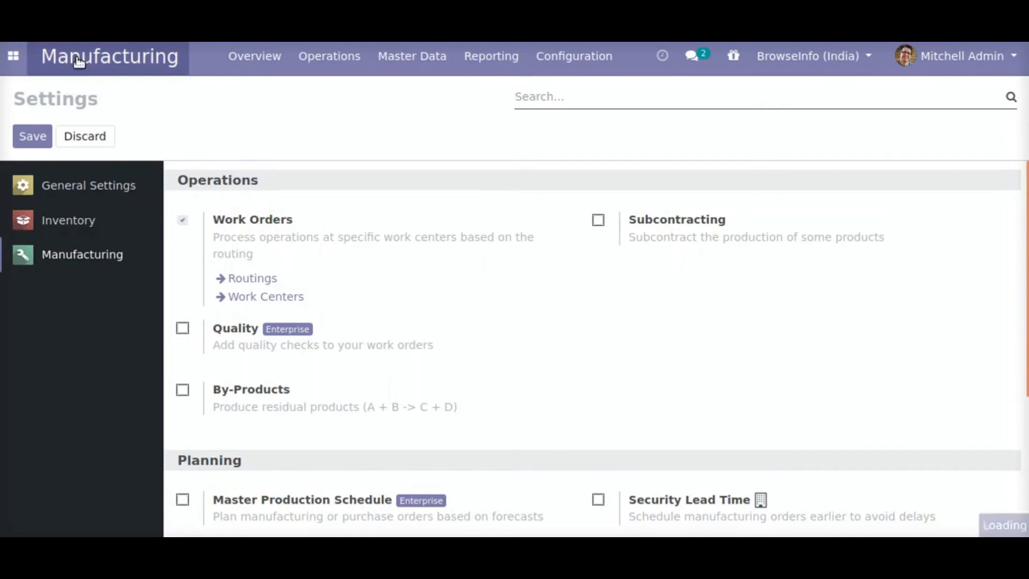
- Return to the list of manufacturing orders
{"action": "left_click", "coordinate": [79, 60]}
{"action": "left_click", "coordinate": [310, 63]}
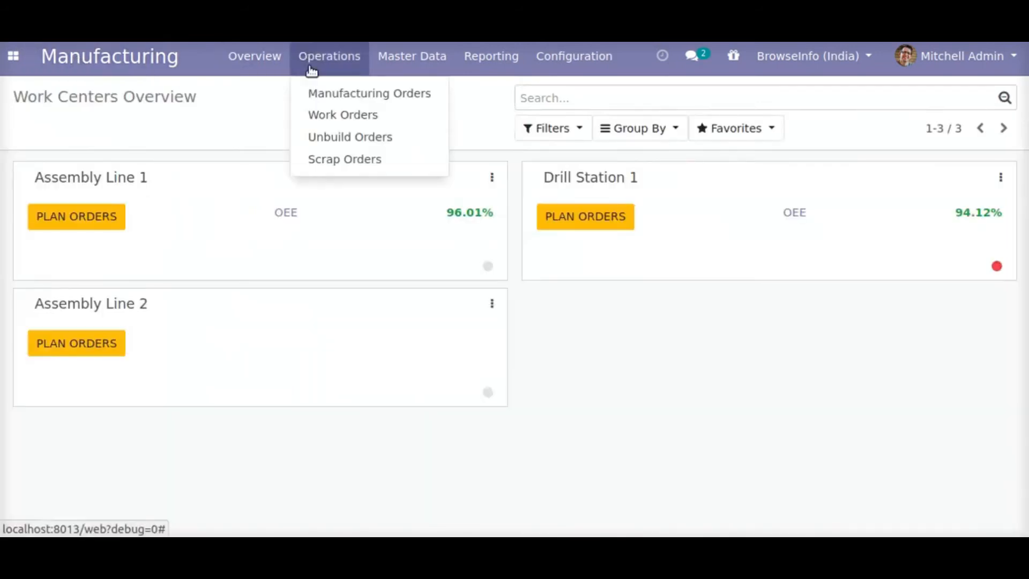
{"action": "left_click", "coordinate": [347, 94]}
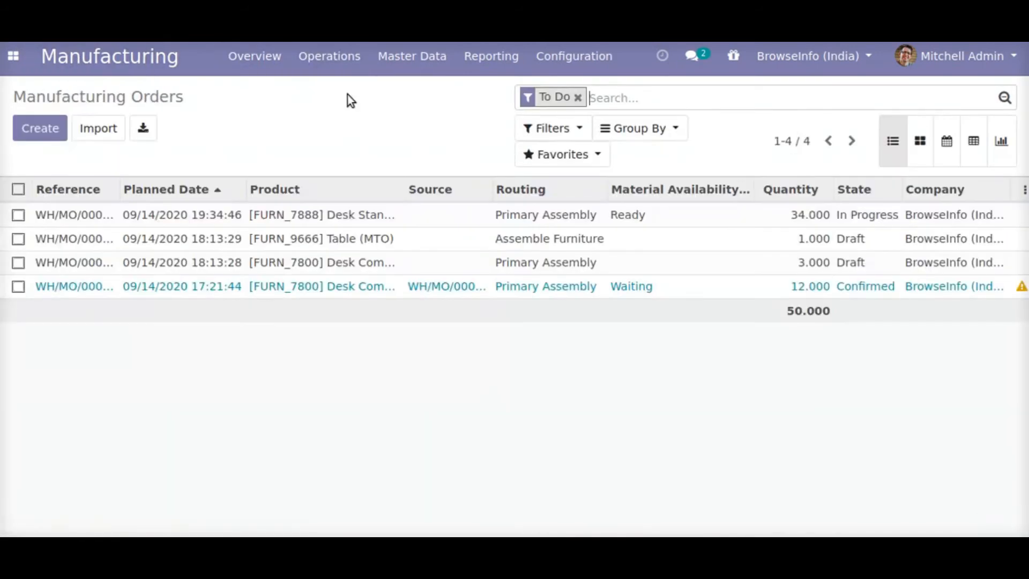
- Create and save a manufacturing order for 10 units of [FURN_6666] Acoustic Bloc Screens
{"action": "left_click", "coordinate": [46, 128]}
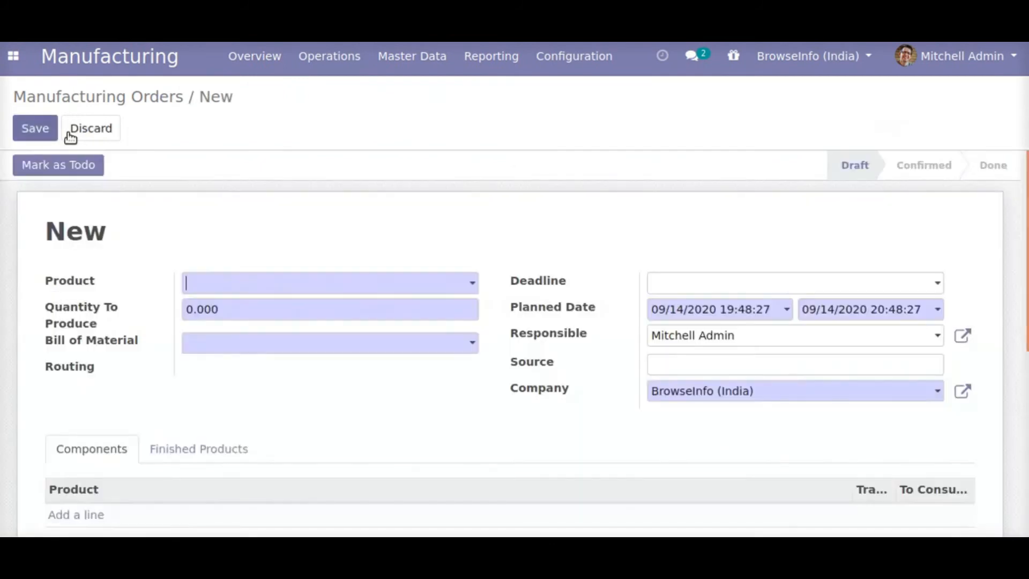
{"action": "left_click", "coordinate": [224, 284]}
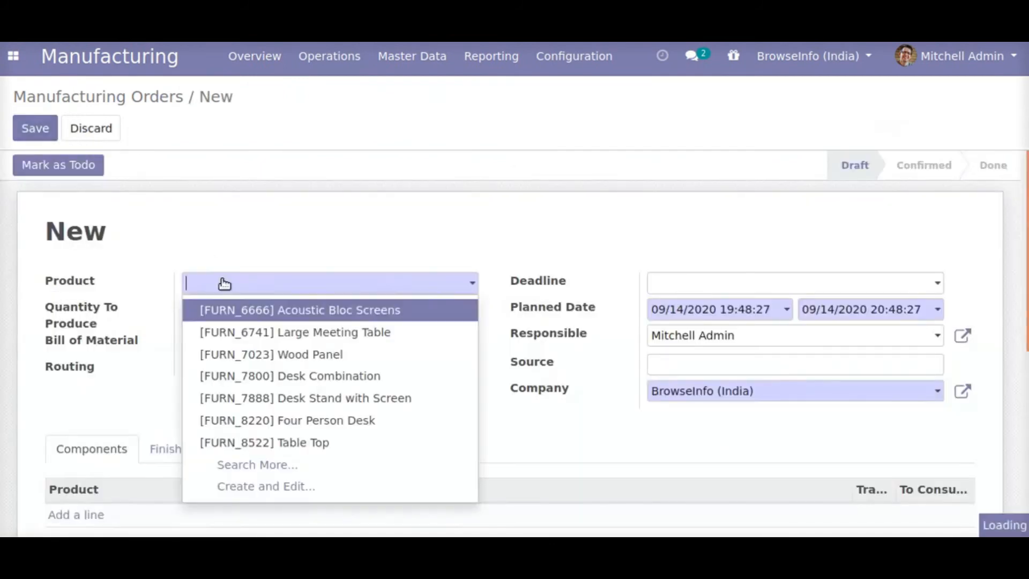
{"action": "left_click", "coordinate": [236, 309]}
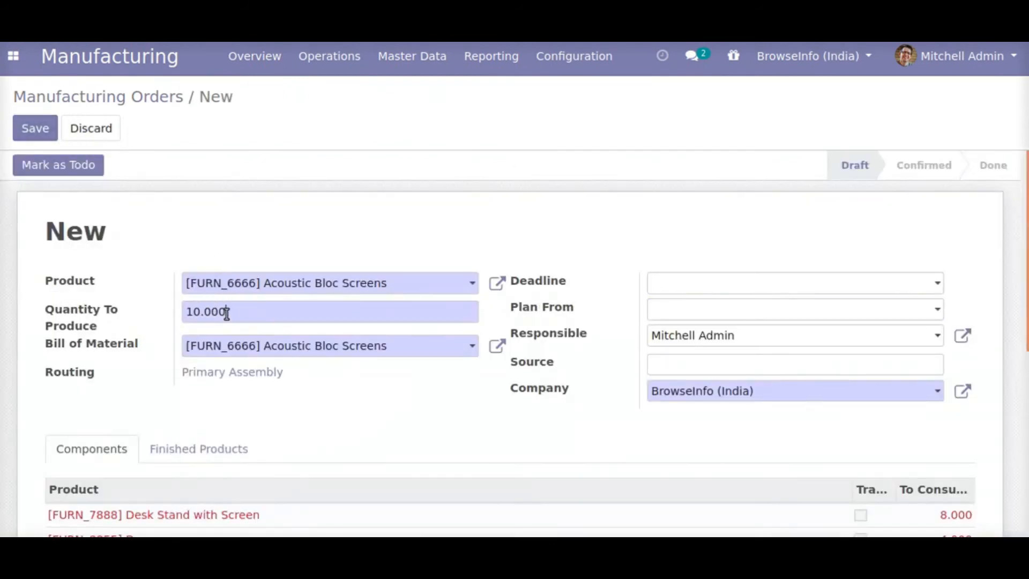
{"action": "left_click_drag", "start_coordinate": [226, 314], "coordinate": [179, 314]}
{"action": "left_click", "coordinate": [35, 135]}
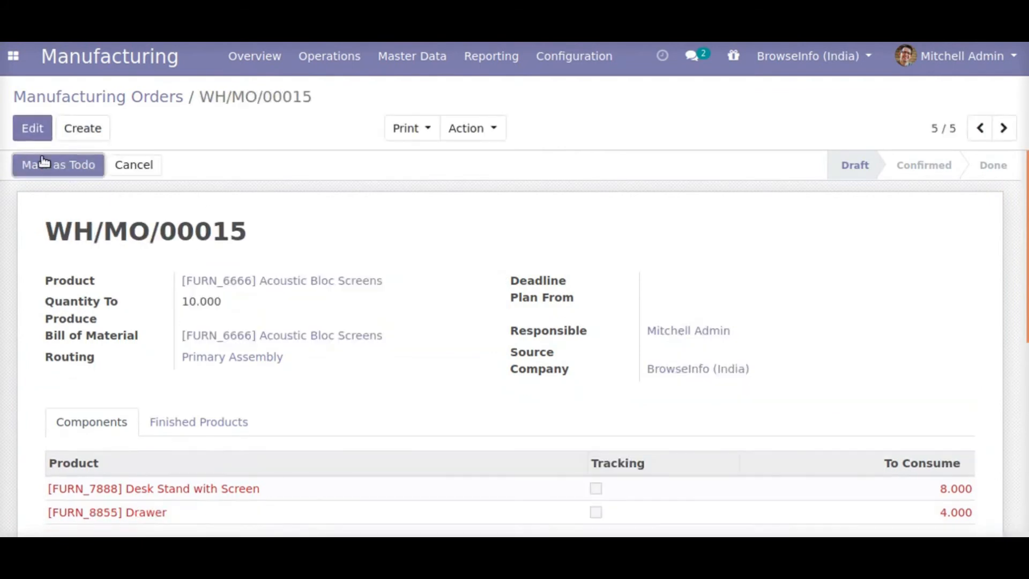
- Review the order's components, mark it as todo, and reserve and plan it
{"action": "scroll", "coordinate": [299, 284], "scroll_direction": "down", "scroll_amount": 3}
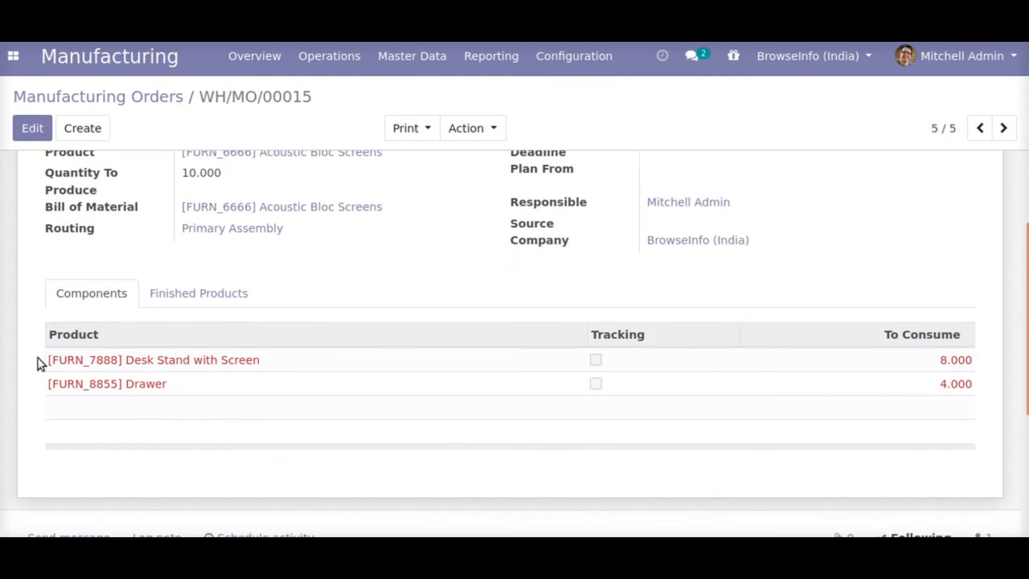
{"action": "left_click_drag", "start_coordinate": [37, 358], "coordinate": [951, 397]}
{"action": "left_click", "coordinate": [613, 487]}
{"action": "scroll", "coordinate": [614, 487], "scroll_direction": "up", "scroll_amount": 3}
{"action": "left_click", "coordinate": [57, 167]}
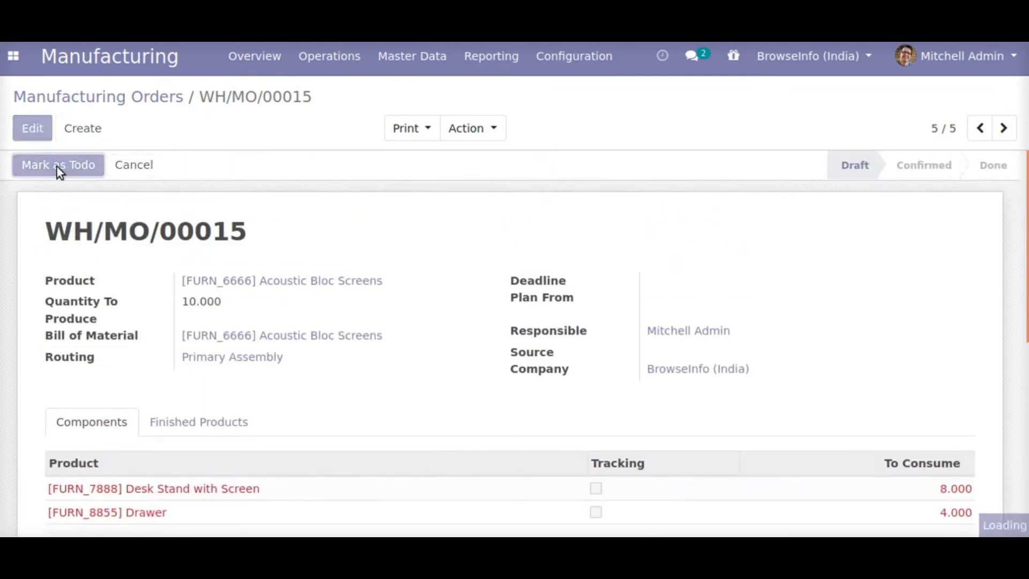
{"action": "left_click", "coordinate": [58, 168]}
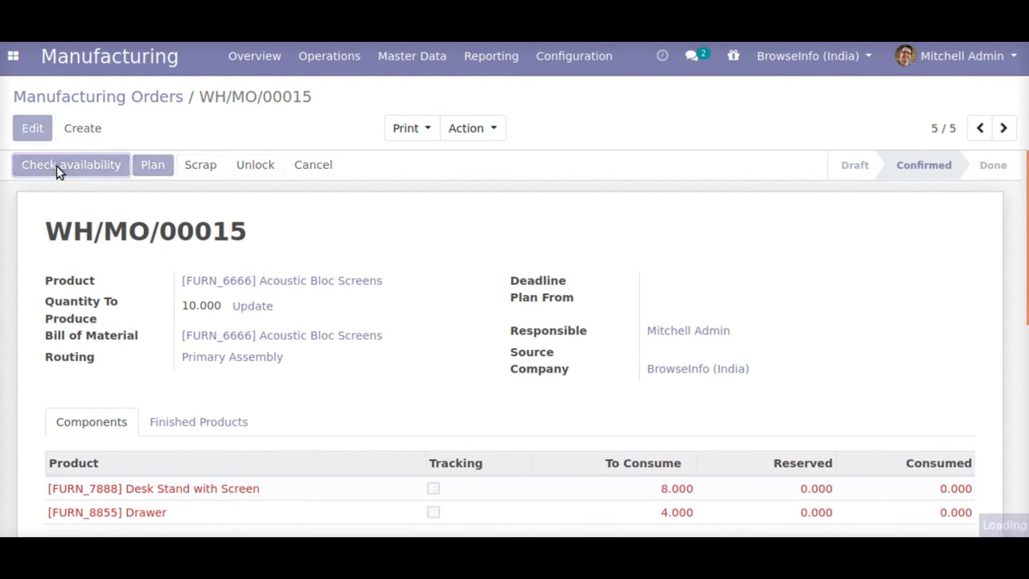
{"action": "left_click", "coordinate": [42, 168]}
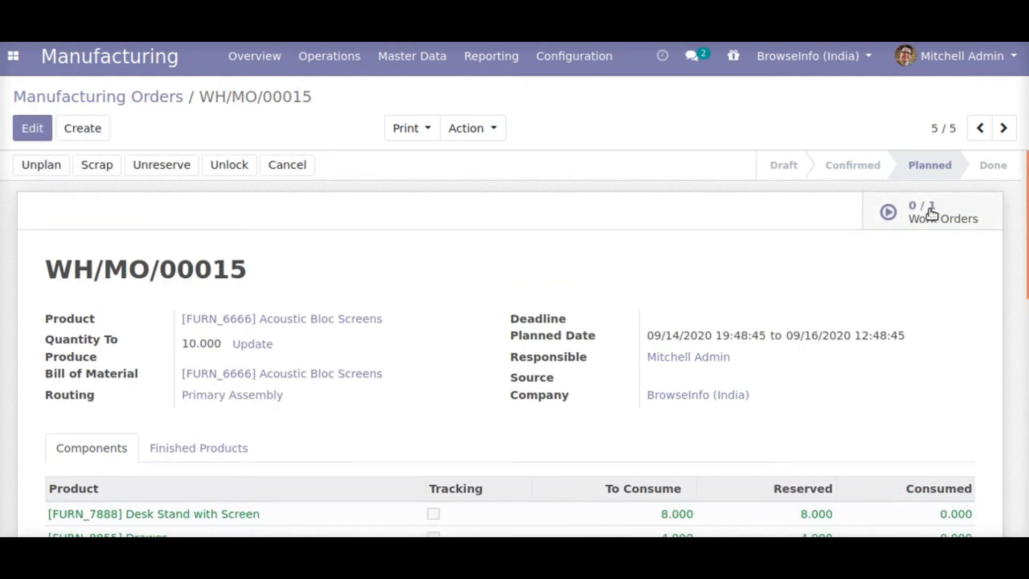
- Open the planned order's manual assembly work order and start working on it
{"action": "left_click", "coordinate": [930, 212]}
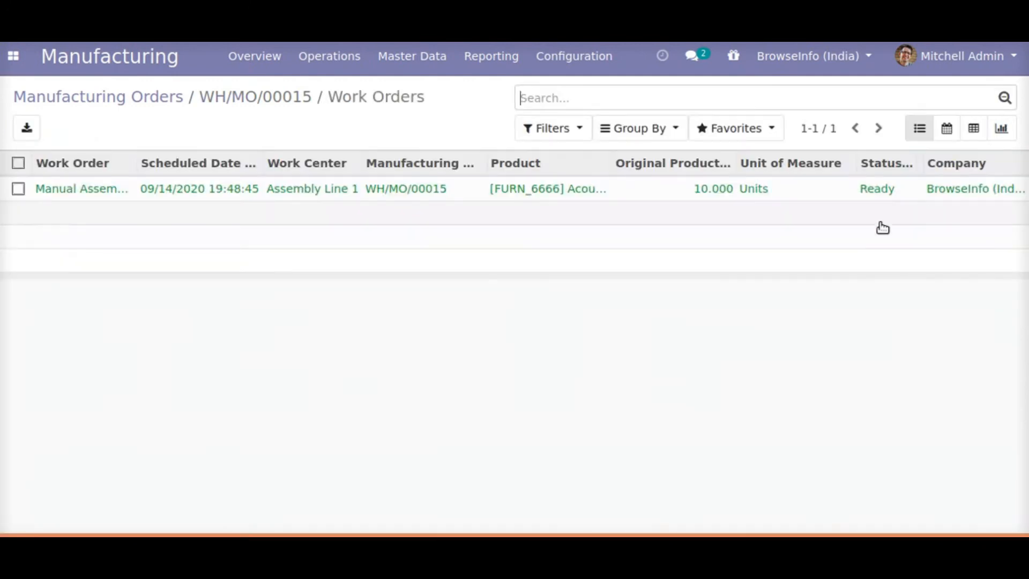
{"action": "left_click", "coordinate": [366, 188]}
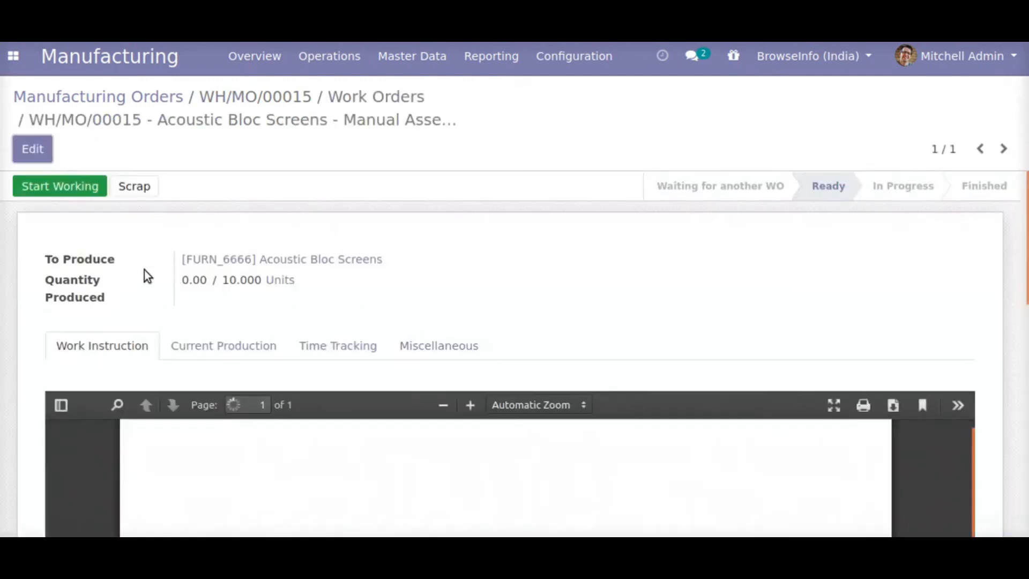
{"action": "left_click", "coordinate": [59, 191]}
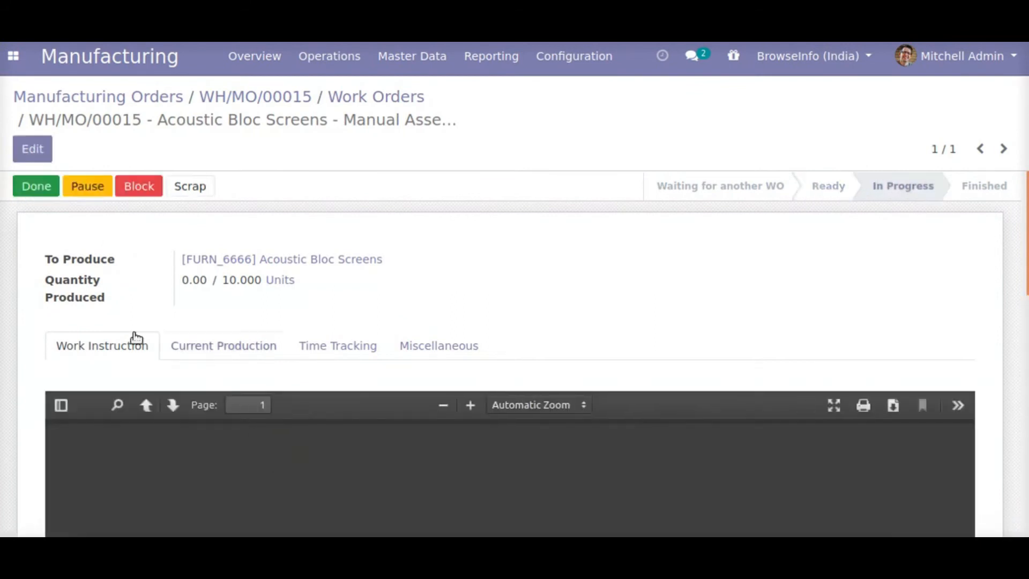
- Set the work order's produced quantity to 28, save it and finish the work order
{"action": "left_click", "coordinate": [33, 153]}
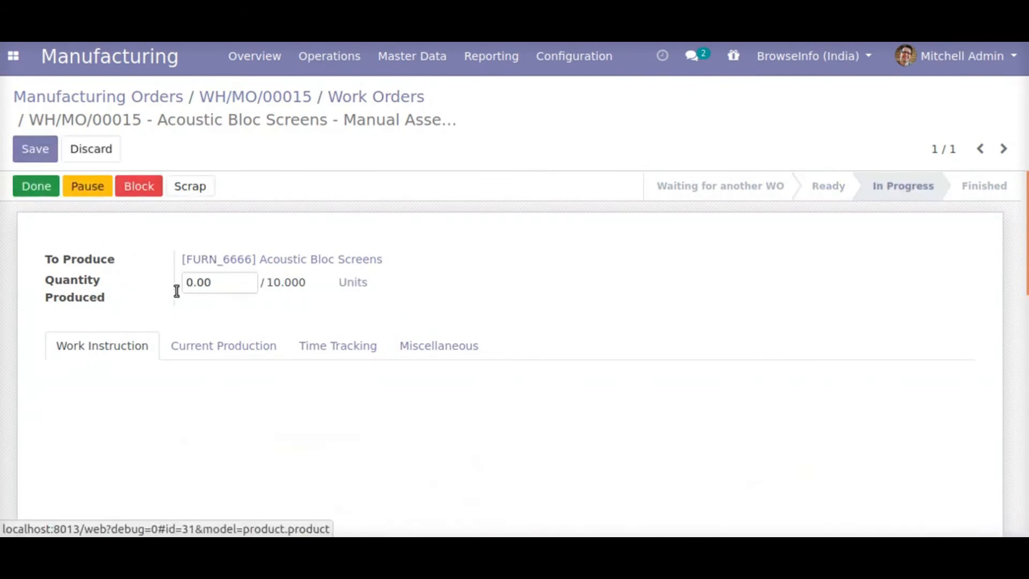
{"action": "left_click_drag", "start_coordinate": [306, 282], "coordinate": [288, 282]}
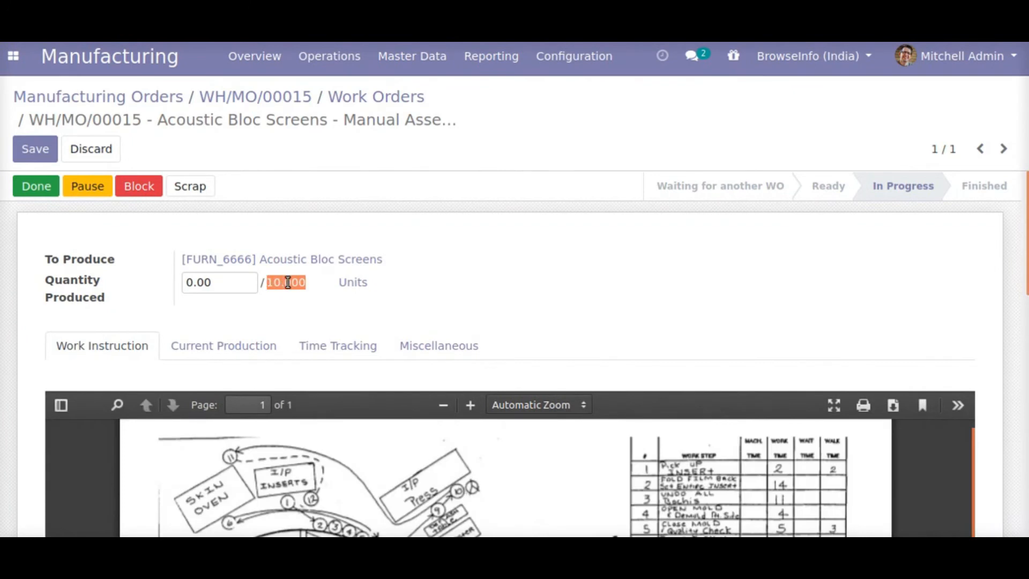
{"action": "left_click", "coordinate": [240, 282]}
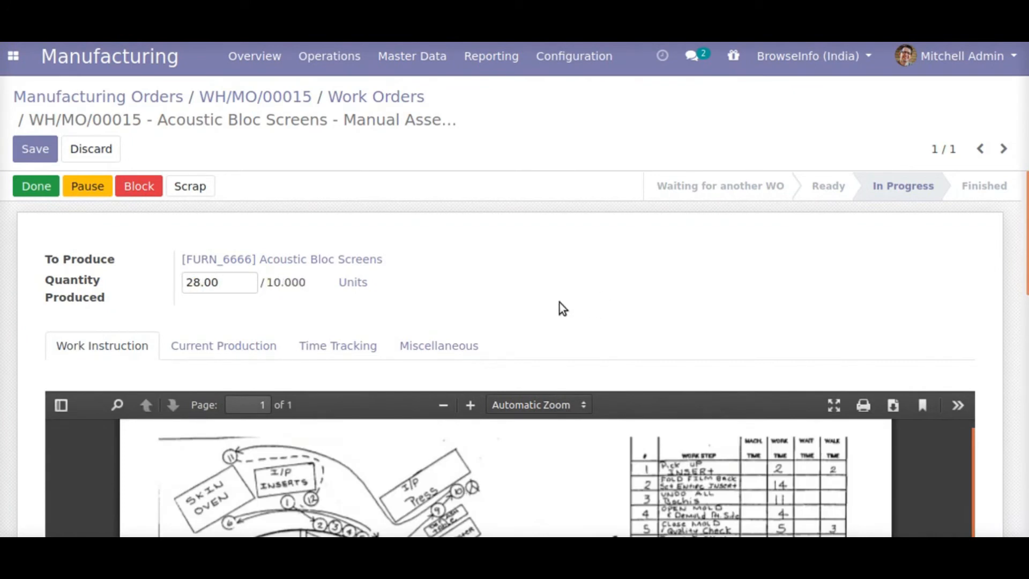
{"action": "left_click", "coordinate": [40, 159]}
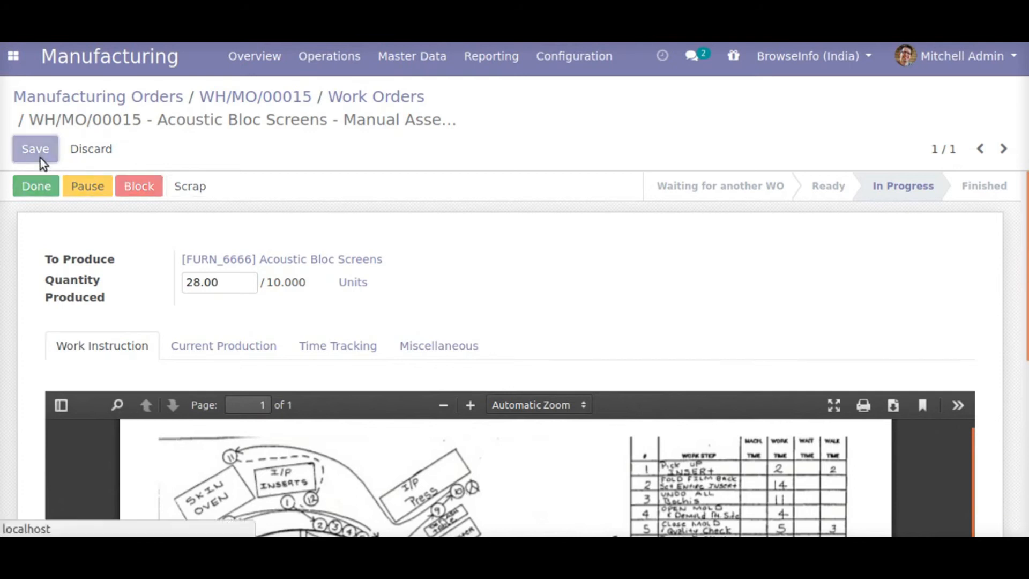
{"action": "left_click", "coordinate": [31, 188]}
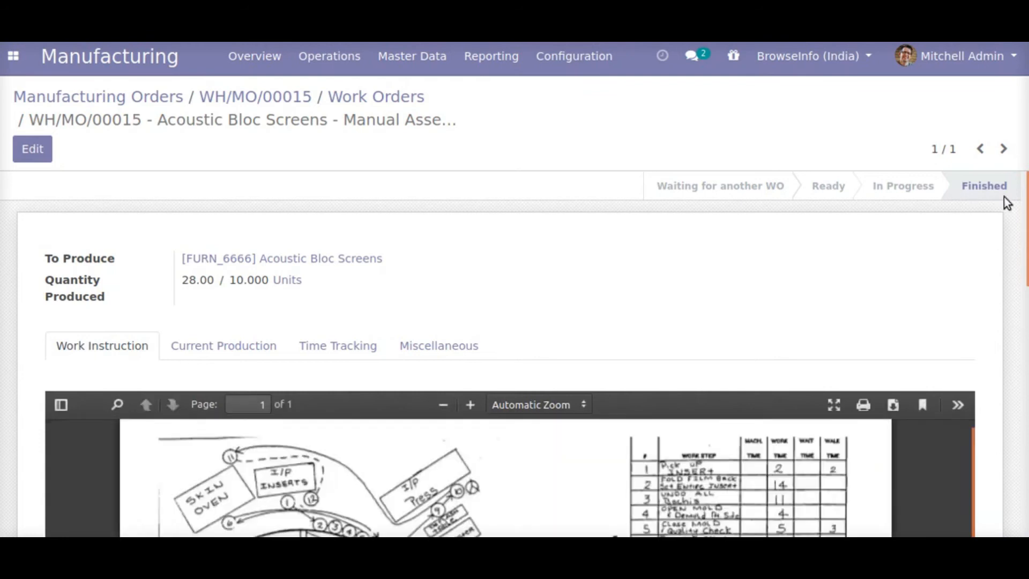
- Return to the Acoustic Bloc Screens manufacturing order, check its consumed components and mark it as done
{"action": "left_click", "coordinate": [230, 100]}
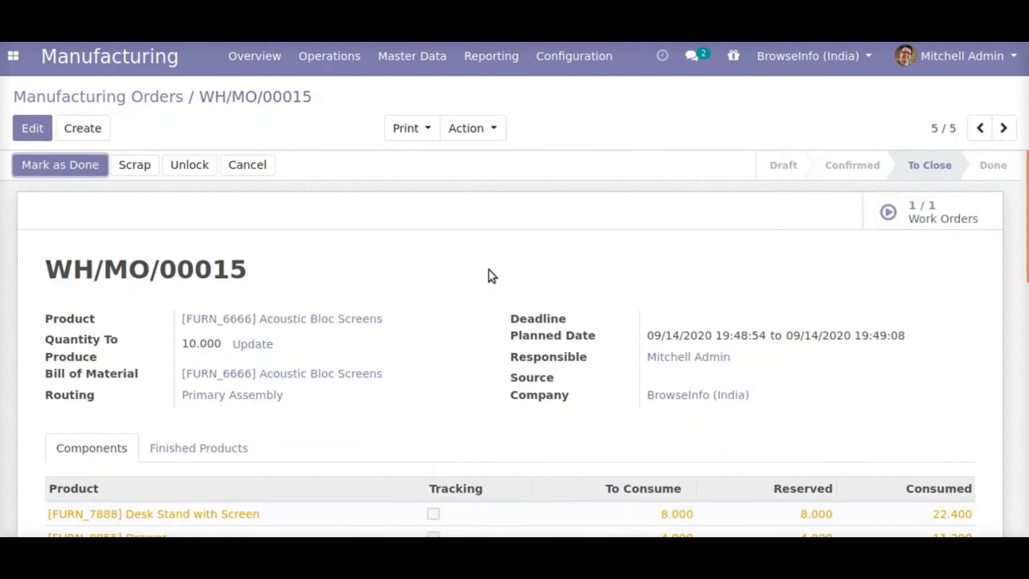
{"action": "scroll", "coordinate": [276, 352], "scroll_direction": "down", "scroll_amount": 3}
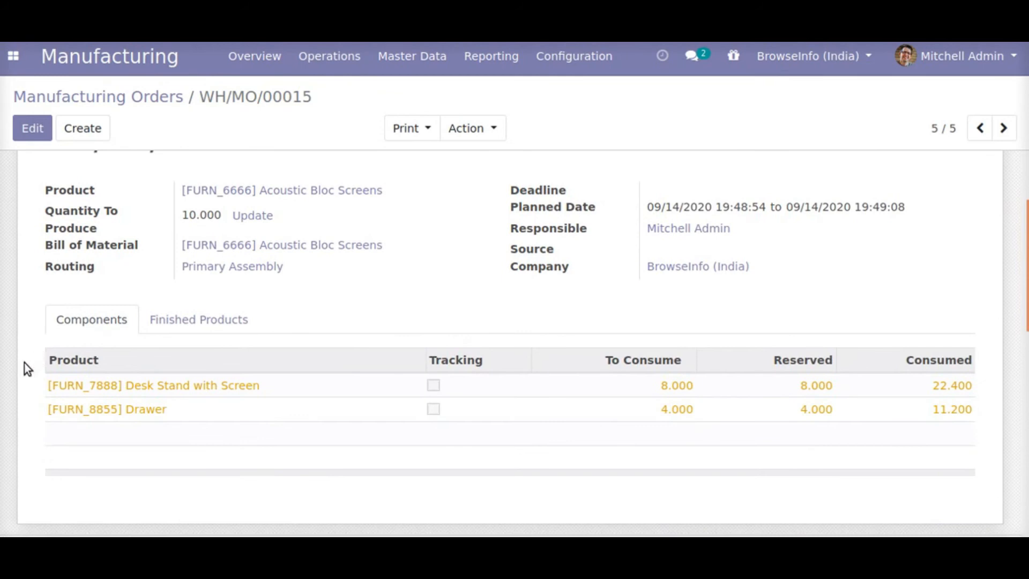
{"action": "scroll", "coordinate": [24, 362], "scroll_direction": "up", "scroll_amount": 3}
{"action": "left_click", "coordinate": [50, 167]}
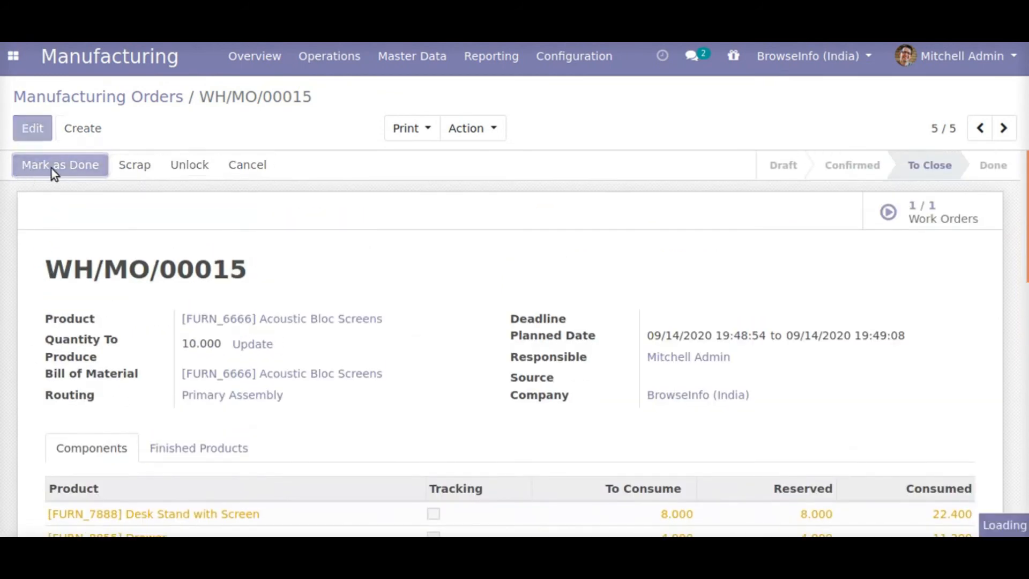
- Review the consumed components and finished products of the completed Acoustic Bloc Screens order
{"action": "scroll", "coordinate": [95, 247], "scroll_direction": "down", "scroll_amount": 4}
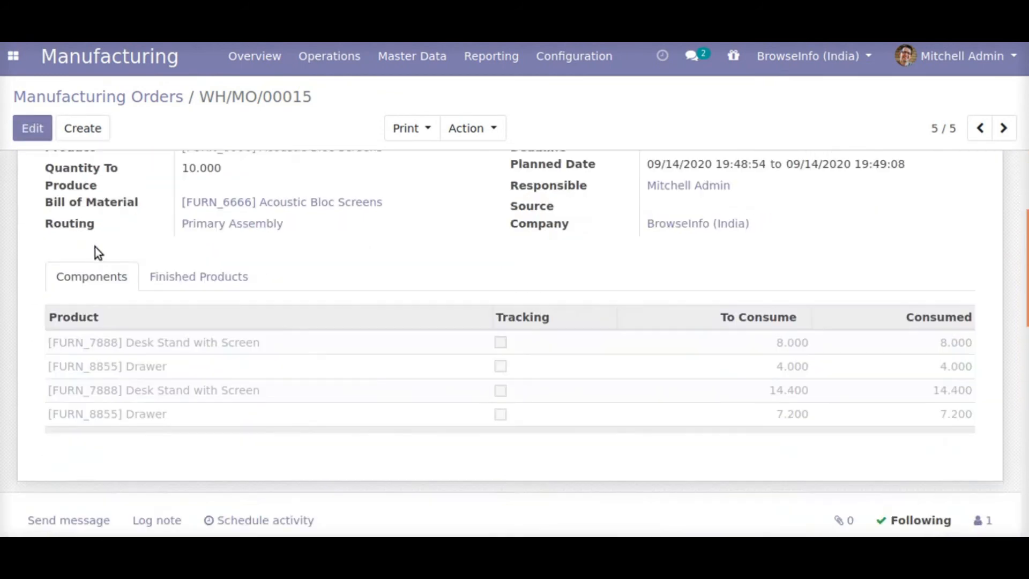
{"action": "left_click_drag", "start_coordinate": [31, 333], "coordinate": [997, 427]}
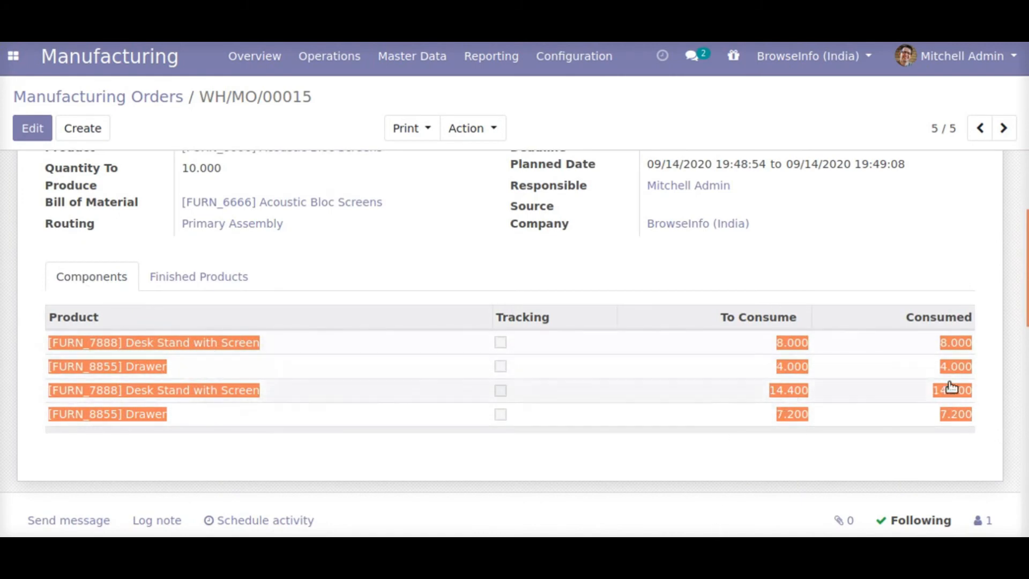
{"action": "scroll", "coordinate": [533, 427], "scroll_direction": "up", "scroll_amount": 3}
{"action": "left_click", "coordinate": [370, 402]}
{"action": "scroll", "coordinate": [292, 399], "scroll_direction": "down", "scroll_amount": 1}
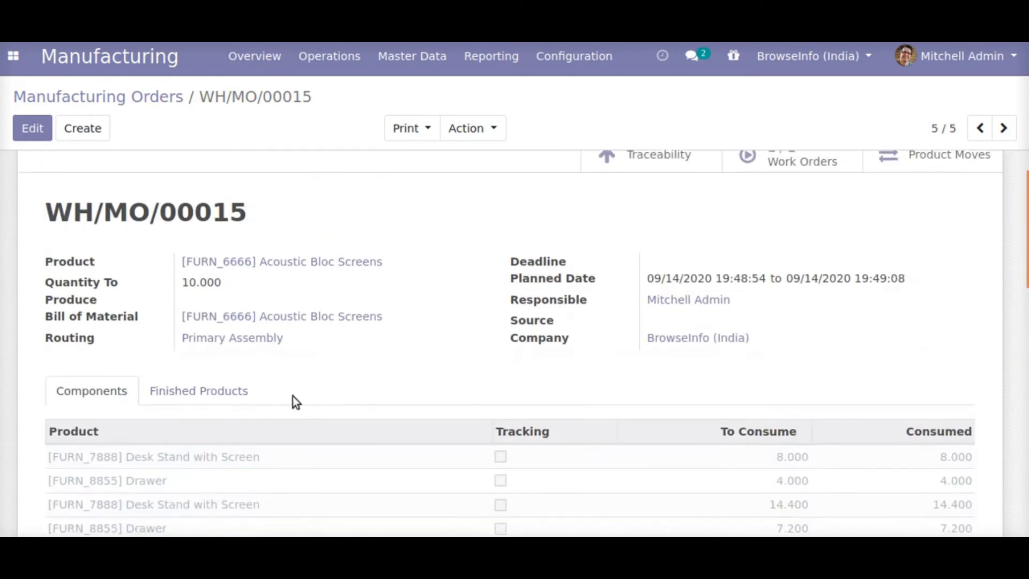
{"action": "left_click", "coordinate": [198, 365]}
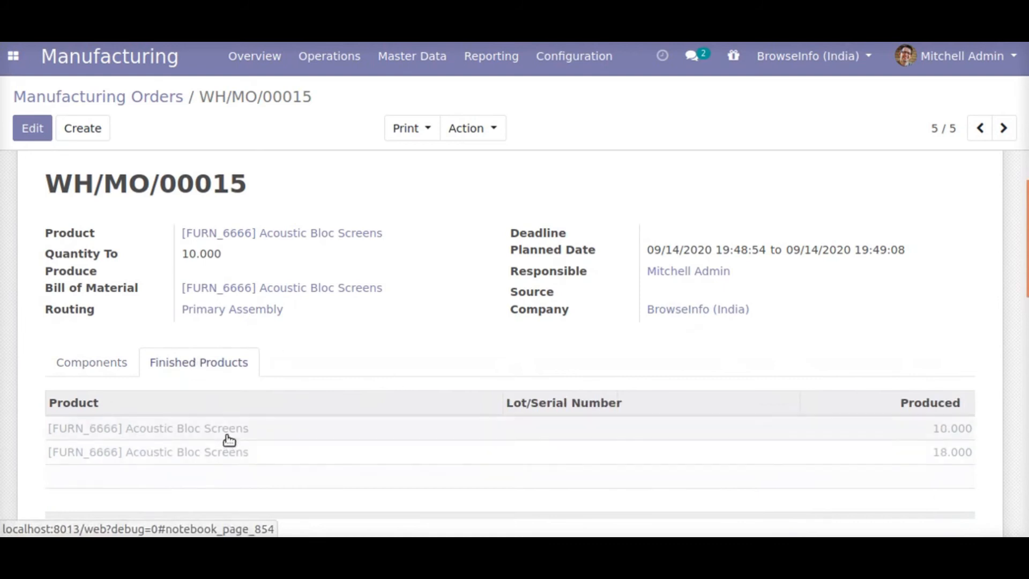
{"action": "left_click_drag", "start_coordinate": [40, 417], "coordinate": [982, 464]}
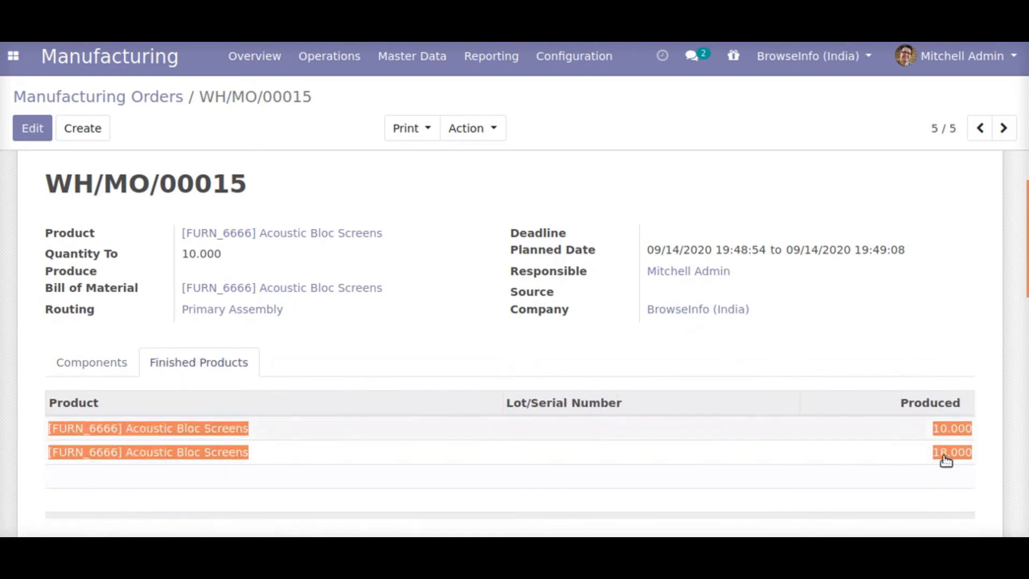
{"action": "left_click", "coordinate": [697, 358]}
{"action": "scroll", "coordinate": [304, 401], "scroll_direction": "up", "scroll_amount": 3}
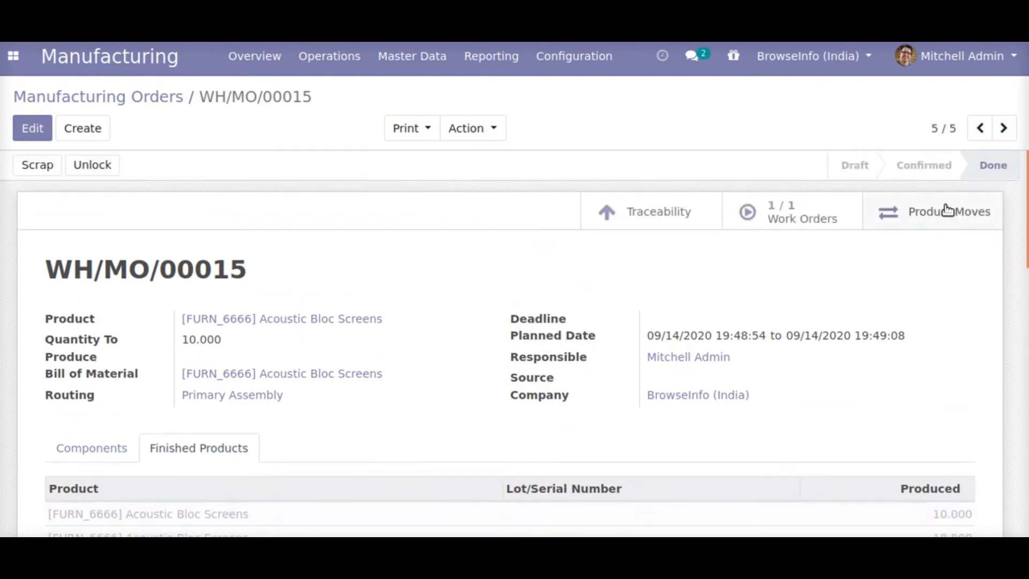
- Review the product moves of the completed Acoustic Bloc Screens order
{"action": "left_click", "coordinate": [945, 209]}
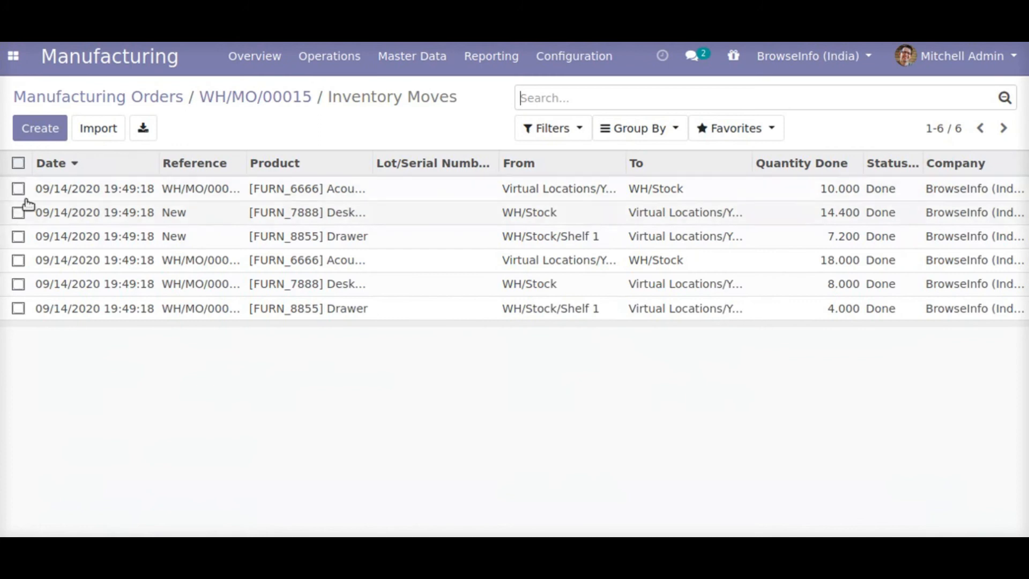
{"action": "left_click", "coordinate": [19, 162]}
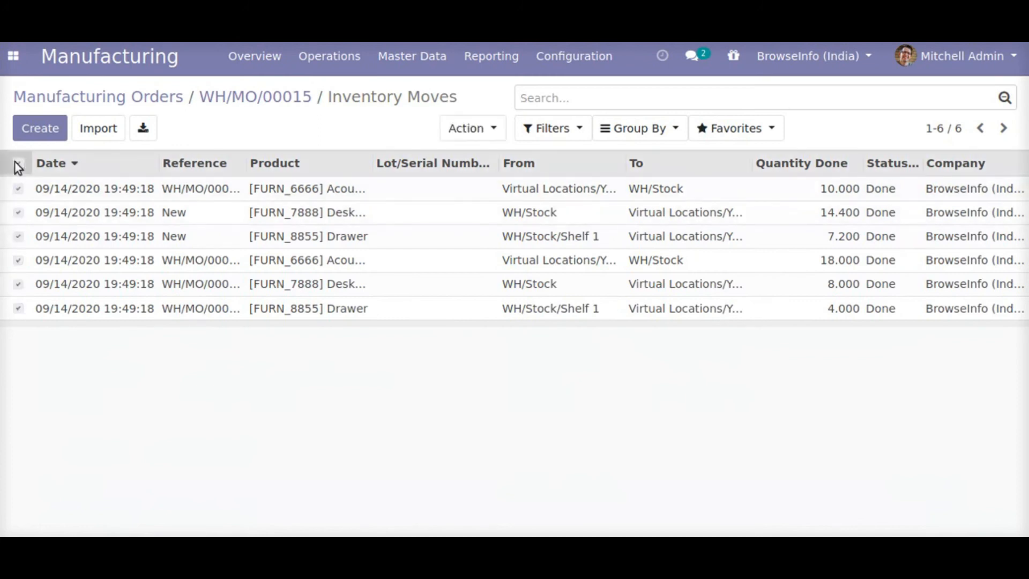
{"action": "left_click", "coordinate": [18, 163]}
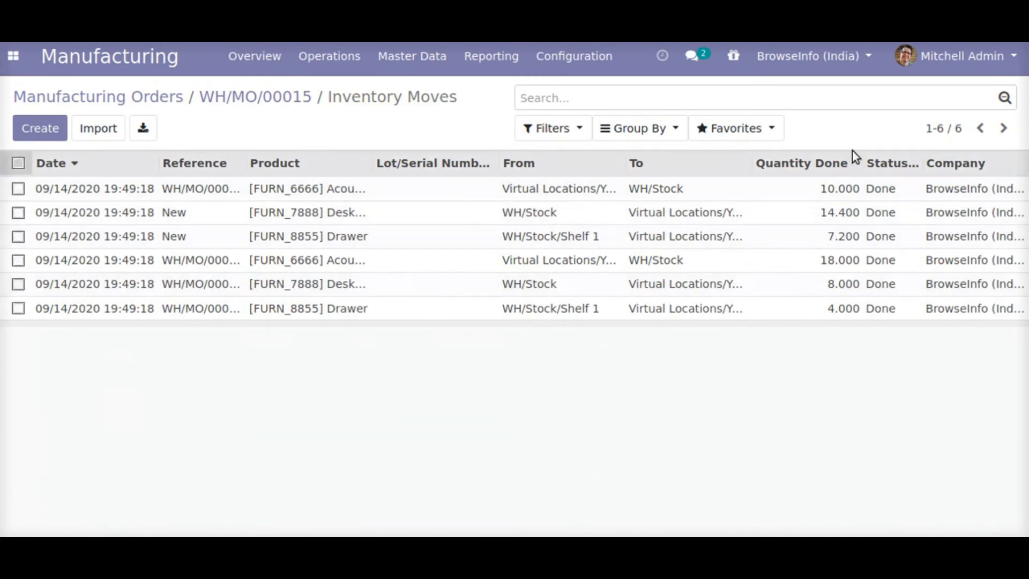
- Leave the inventory moves and go back to the list of manufacturing orders
{"action": "left_click", "coordinate": [153, 97]}
{"action": "left_click", "coordinate": [161, 58]}
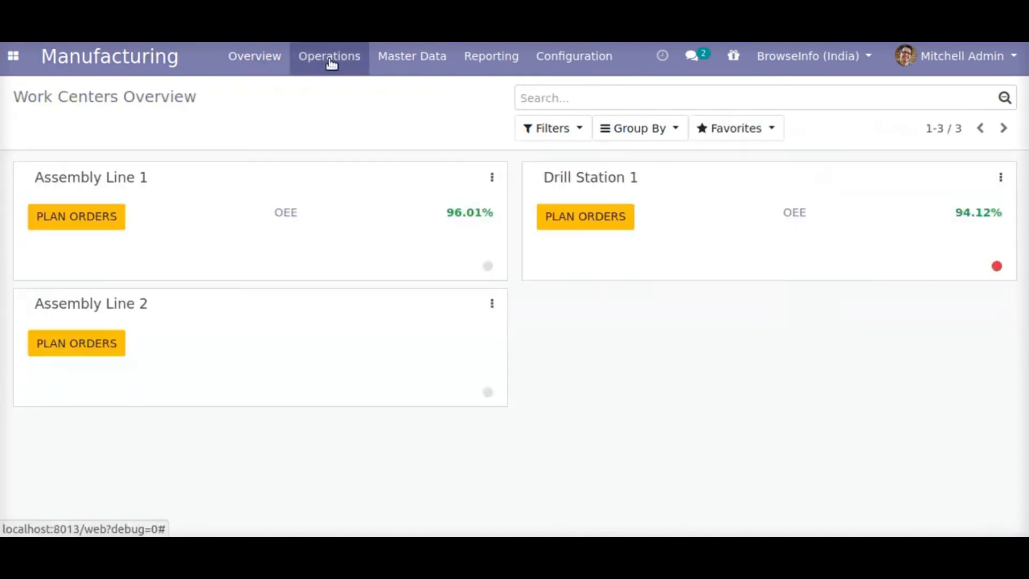
{"action": "left_click", "coordinate": [329, 58]}
{"action": "left_click", "coordinate": [349, 96]}
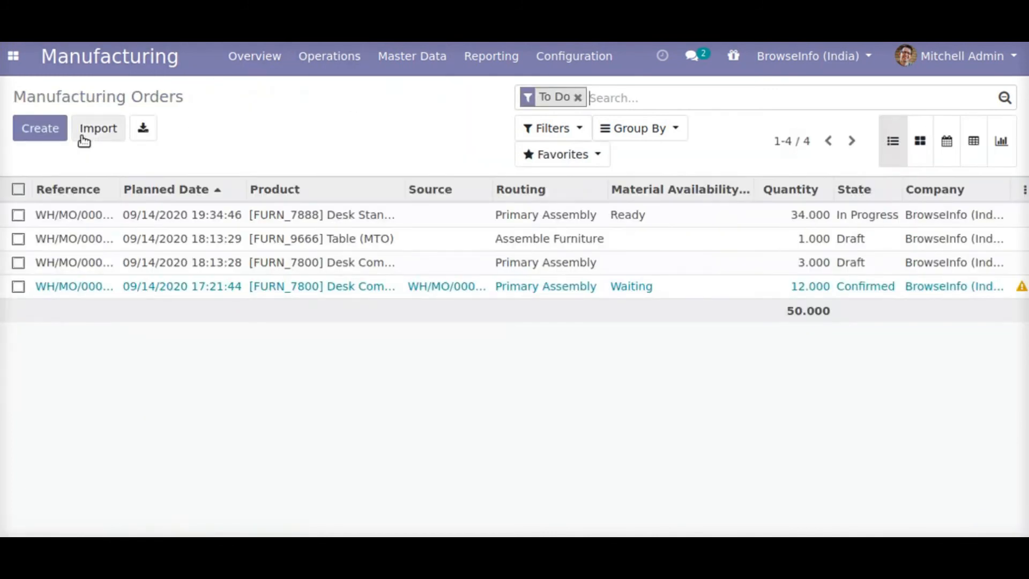
- Create and save a manufacturing order for 34 units of [FURN_7888] Desk Stand with Screen
{"action": "left_click", "coordinate": [42, 134]}
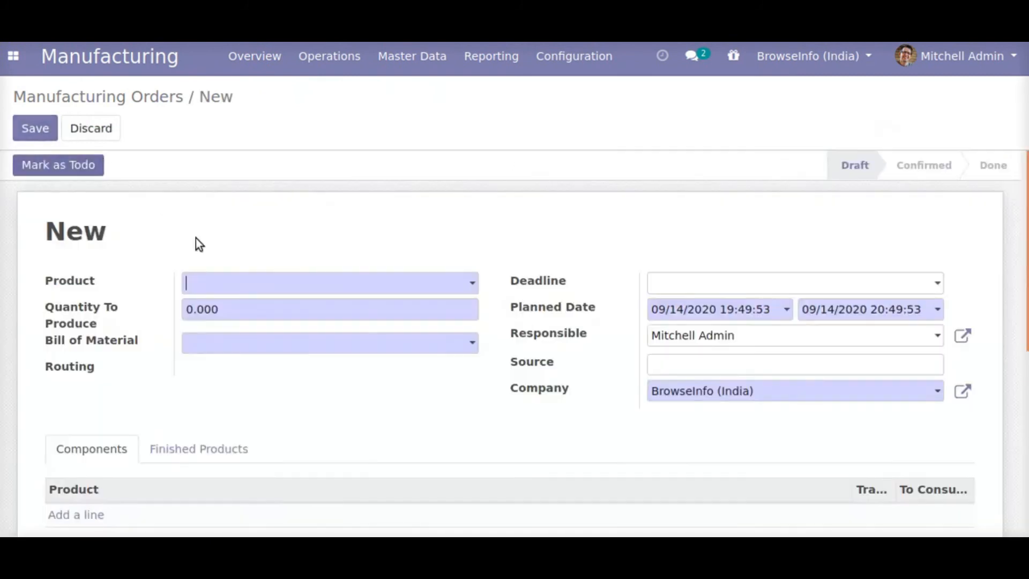
{"action": "type", "text": "desk"}
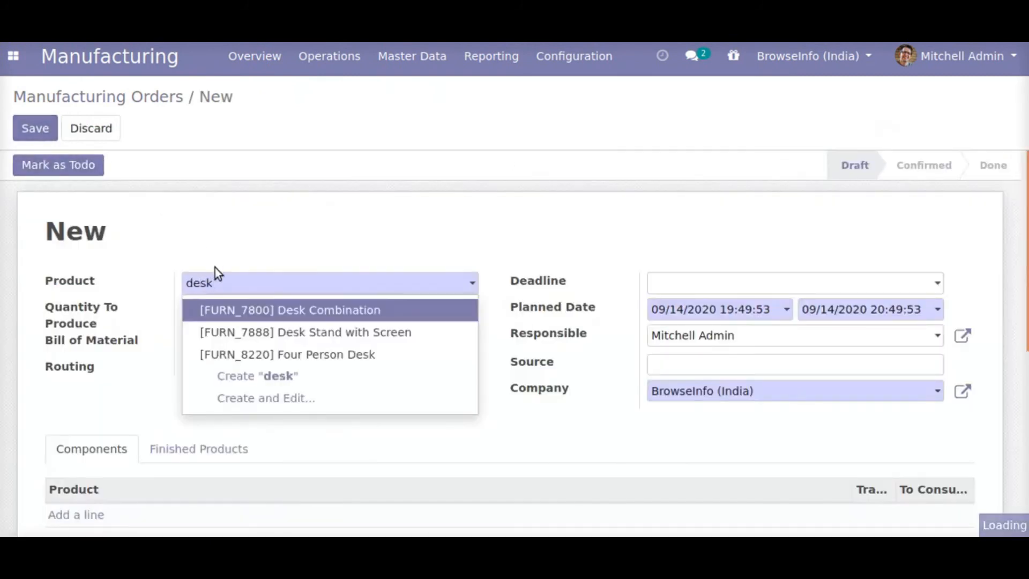
{"action": "left_click", "coordinate": [259, 338]}
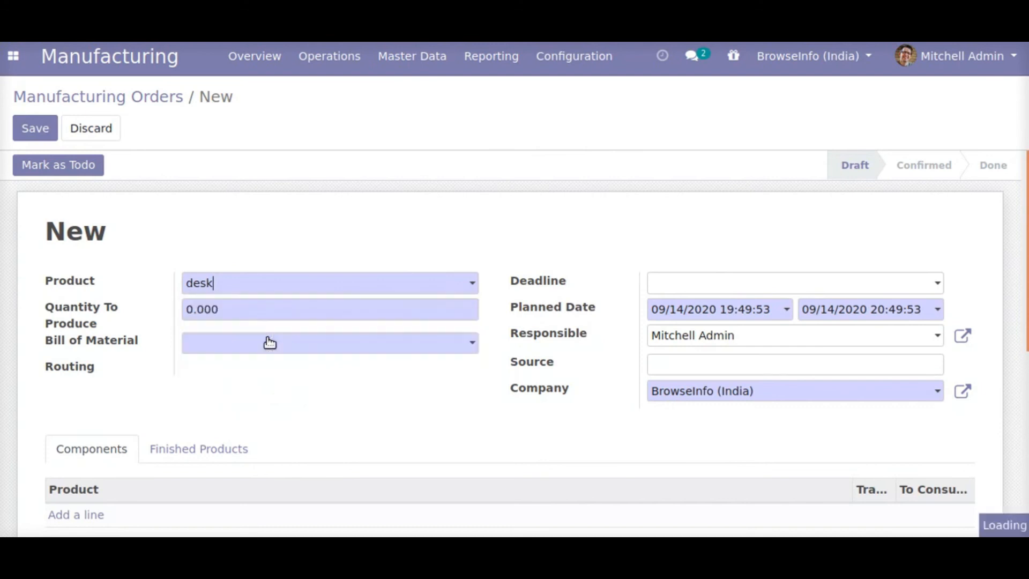
{"action": "left_click_drag", "start_coordinate": [240, 317], "coordinate": [188, 313]}
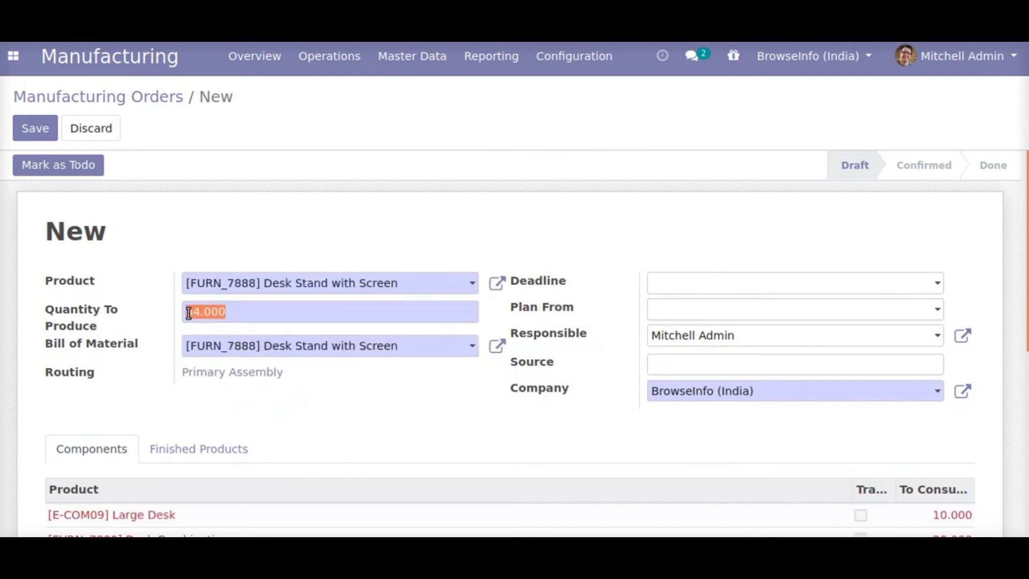
{"action": "left_click", "coordinate": [23, 131]}
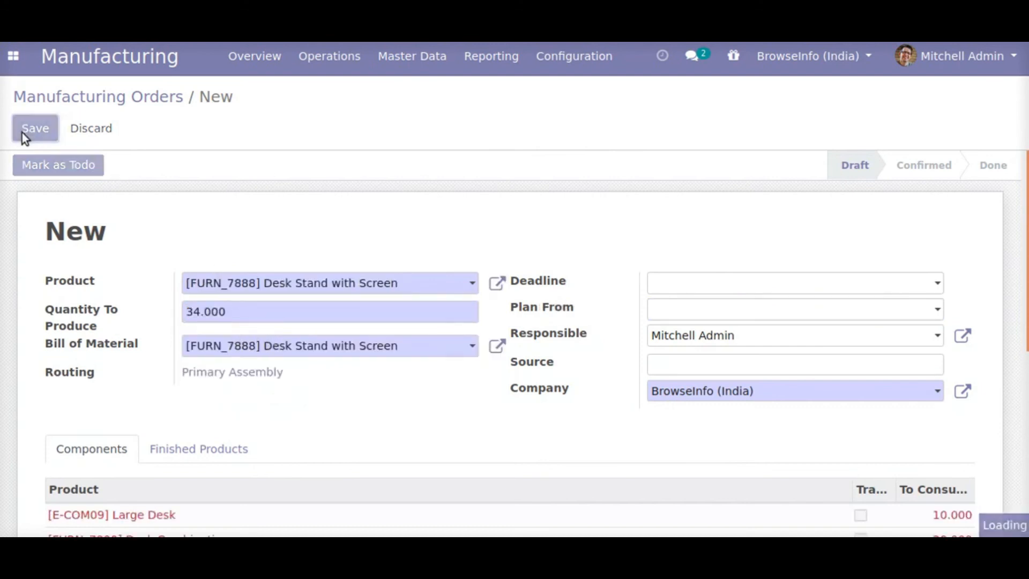
- Mark the Desk Stand with Screen manufacturing order as to do, plan it, and check its component quantities
{"action": "left_click", "coordinate": [38, 165]}
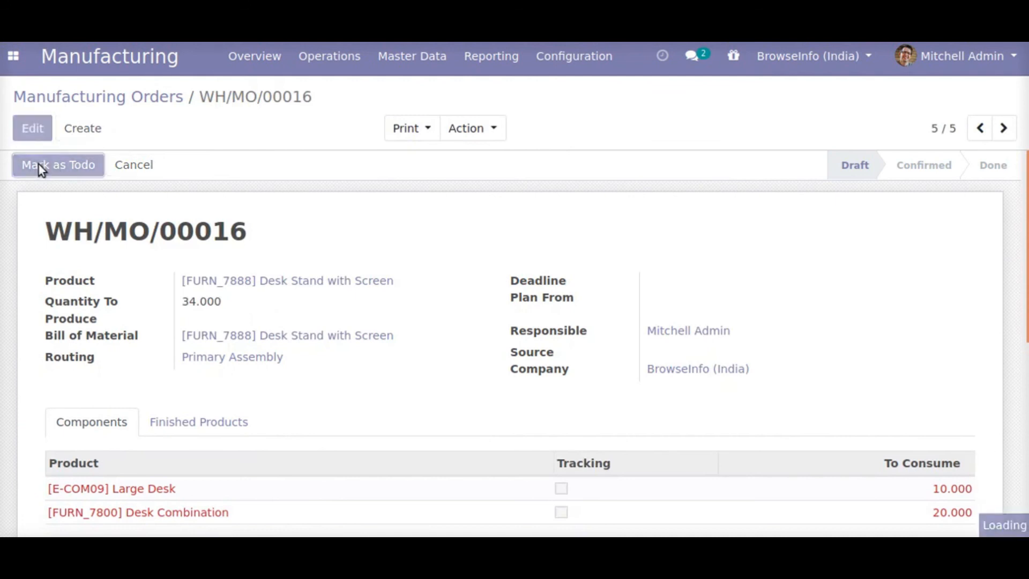
{"action": "left_click", "coordinate": [40, 167]}
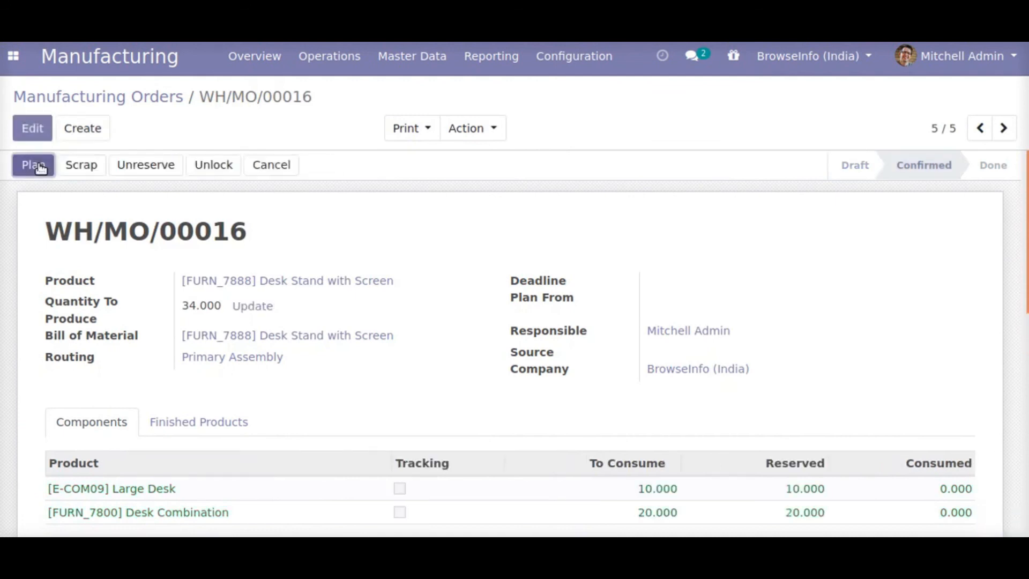
{"action": "left_click", "coordinate": [38, 165]}
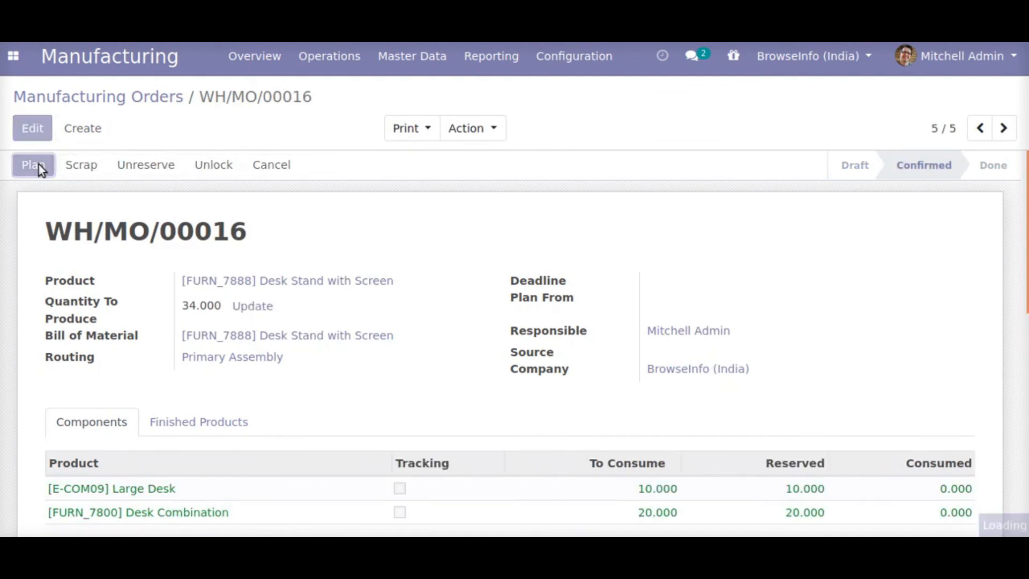
{"action": "scroll", "coordinate": [83, 286], "scroll_direction": "down", "scroll_amount": 1}
{"action": "scroll", "coordinate": [83, 286], "scroll_direction": "down", "scroll_amount": 2}
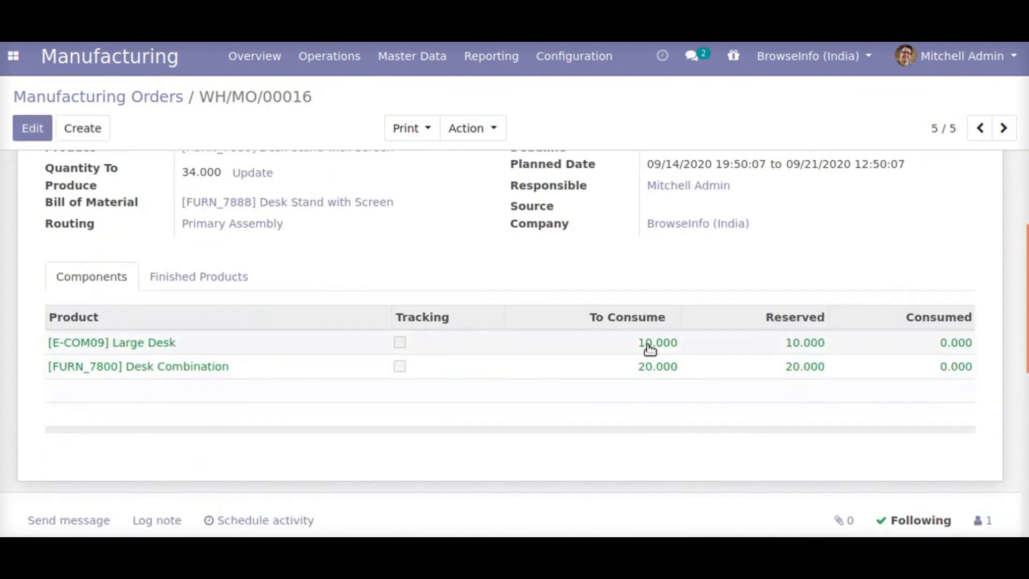
{"action": "scroll", "coordinate": [403, 445], "scroll_direction": "up", "scroll_amount": 4}
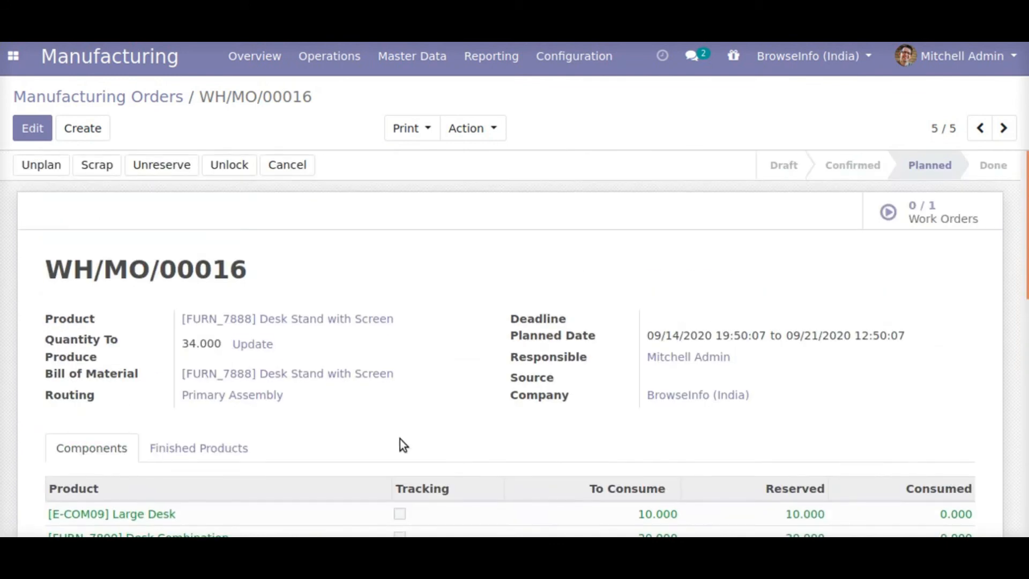
- Open the order's manual assembly work order and start working on it
{"action": "left_click", "coordinate": [935, 225]}
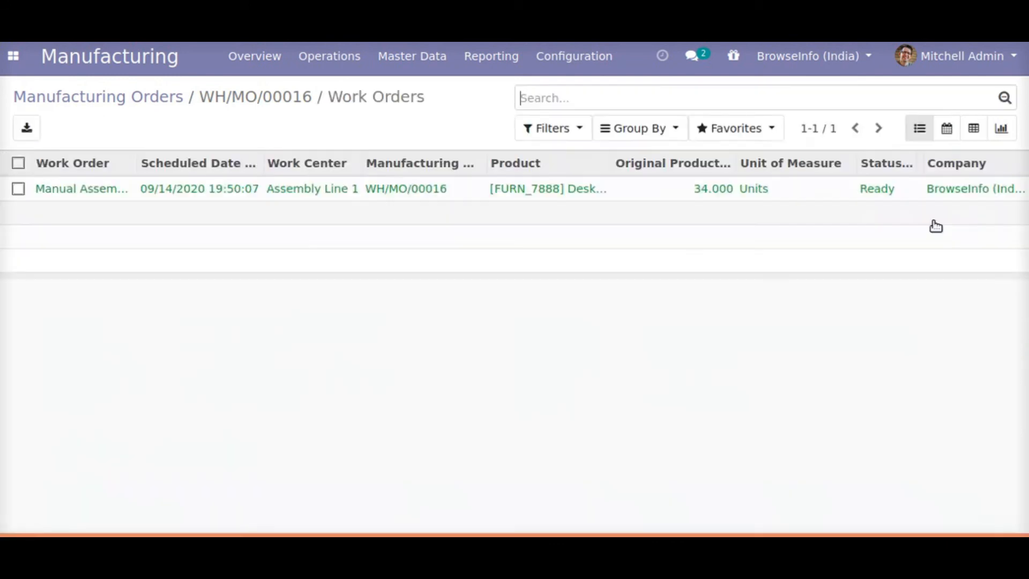
{"action": "left_click", "coordinate": [366, 197]}
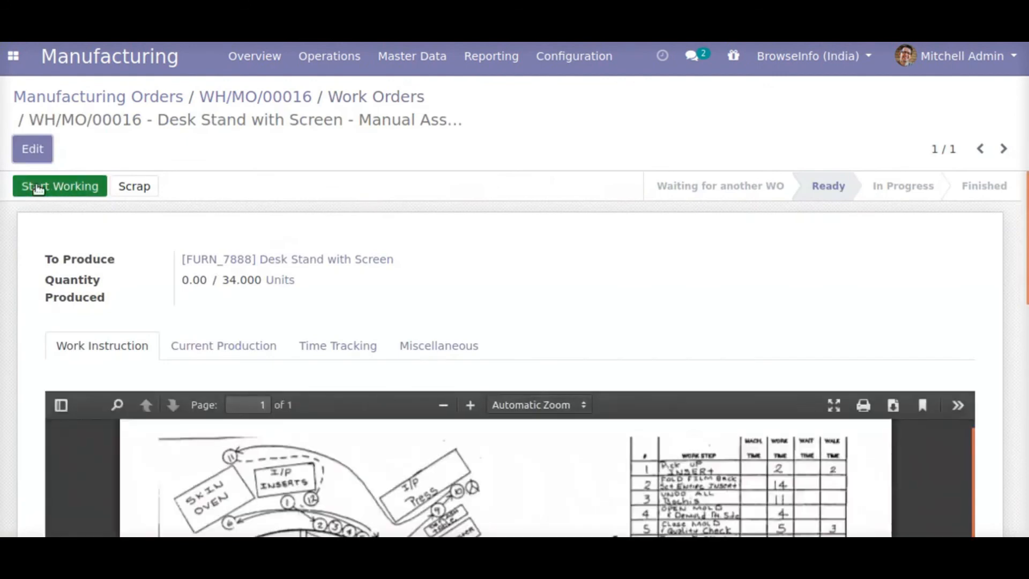
{"action": "left_click", "coordinate": [38, 189]}
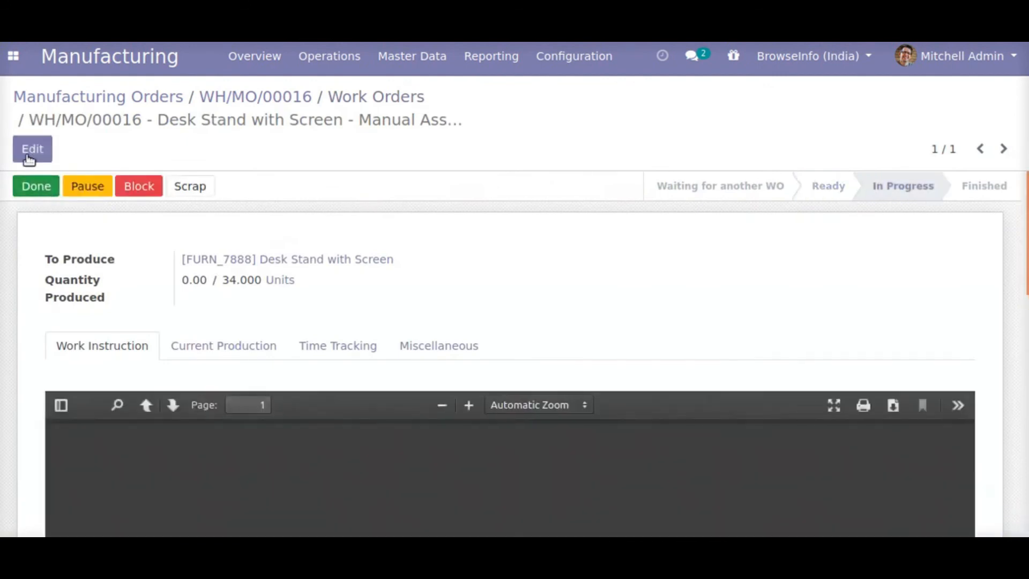
- Set the work order's quantity produced to 23 units and save it
{"action": "left_click", "coordinate": [32, 150]}
{"action": "double_click", "coordinate": [288, 279]}
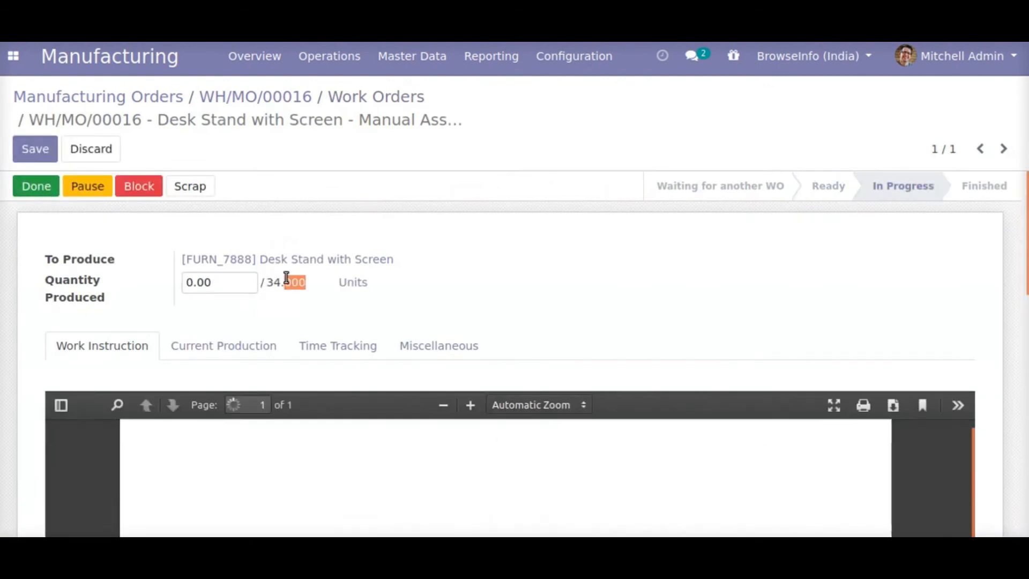
{"action": "triple_click", "coordinate": [286, 278]}
{"action": "left_click", "coordinate": [284, 279]}
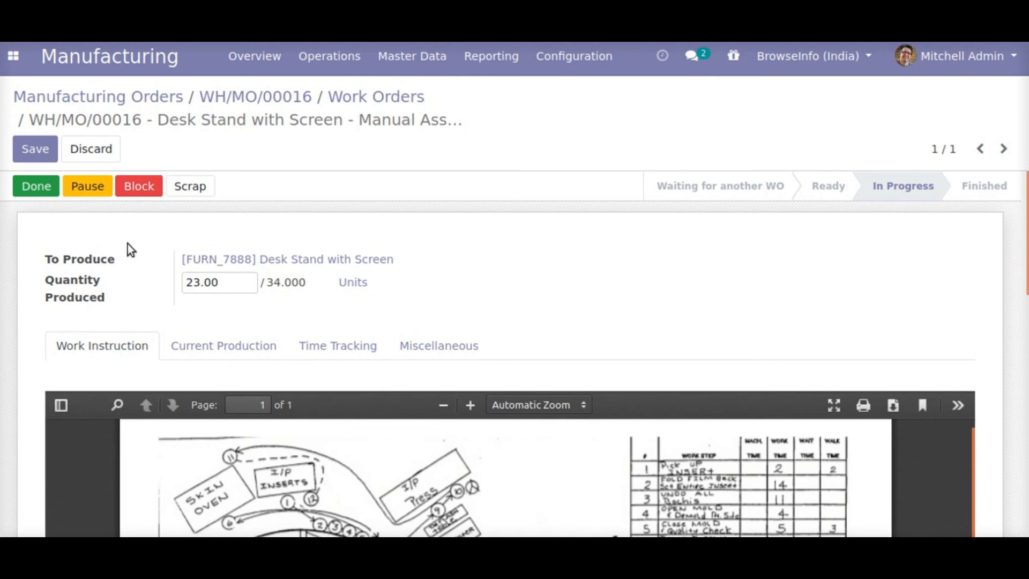
{"action": "left_click", "coordinate": [39, 155]}
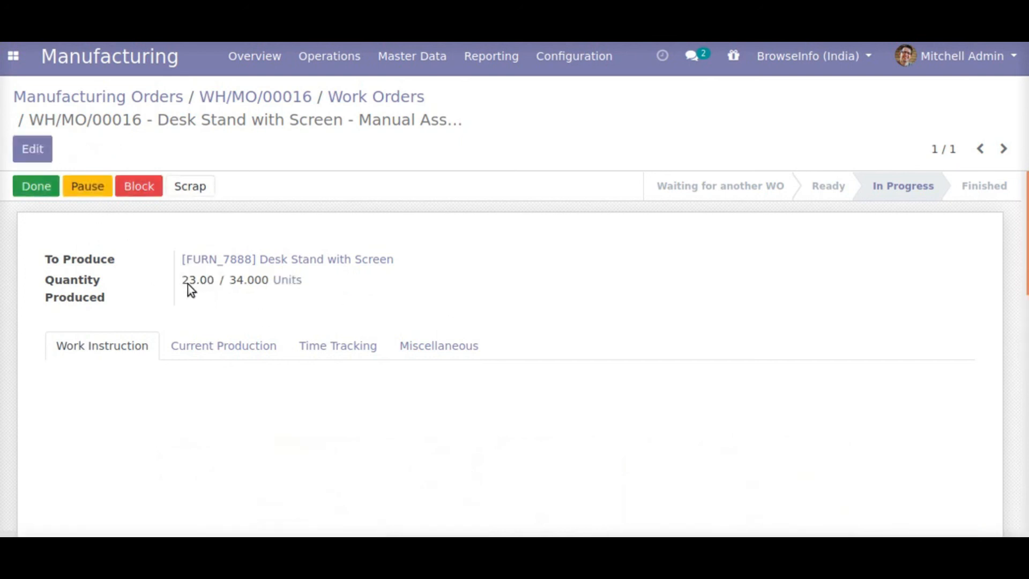
- Check the quantity produced and mark the work order as done
{"action": "triple_click", "coordinate": [188, 280]}
{"action": "left_click", "coordinate": [150, 270]}
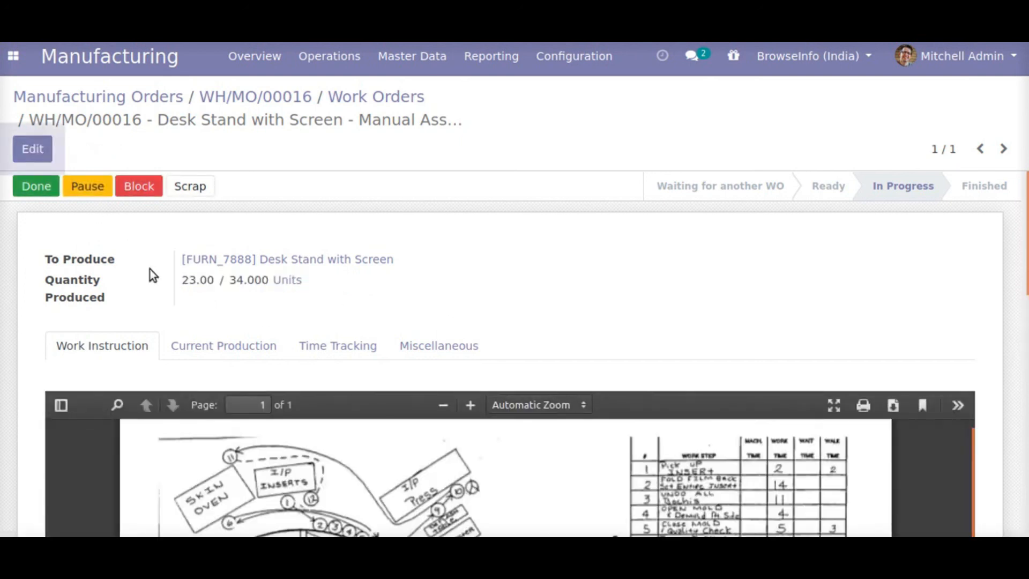
{"action": "left_click", "coordinate": [27, 186]}
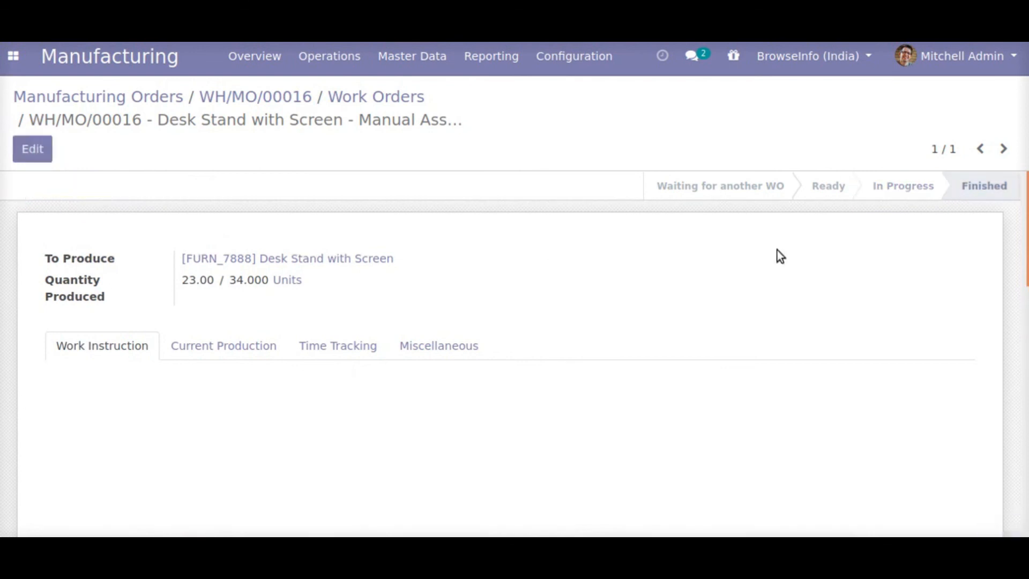
- Return to the Desk Stand with Screen manufacturing order and compare its consumed component quantities with the planned ones
{"action": "left_click", "coordinate": [261, 100]}
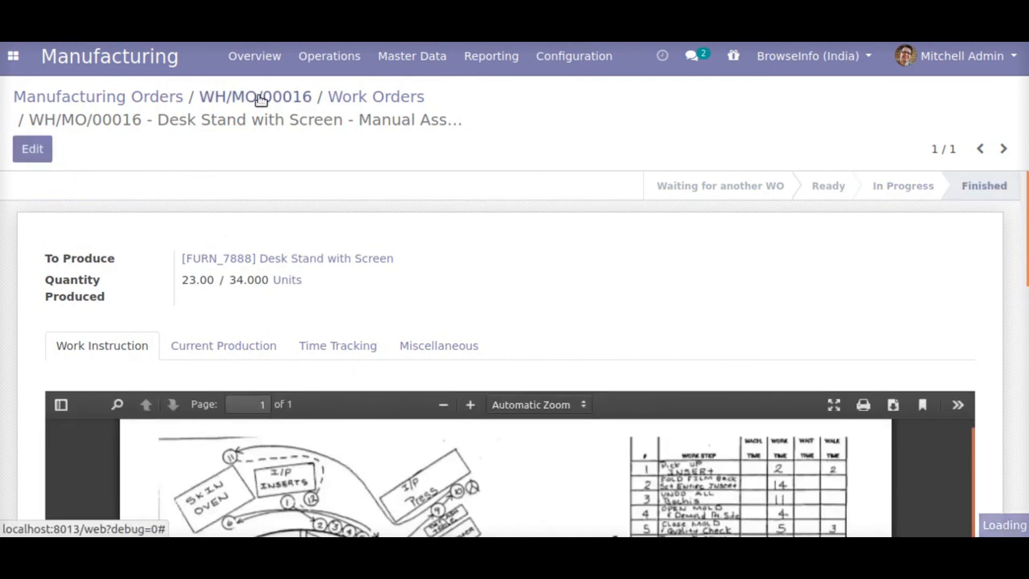
{"action": "scroll", "coordinate": [390, 363], "scroll_direction": "down", "scroll_amount": 3}
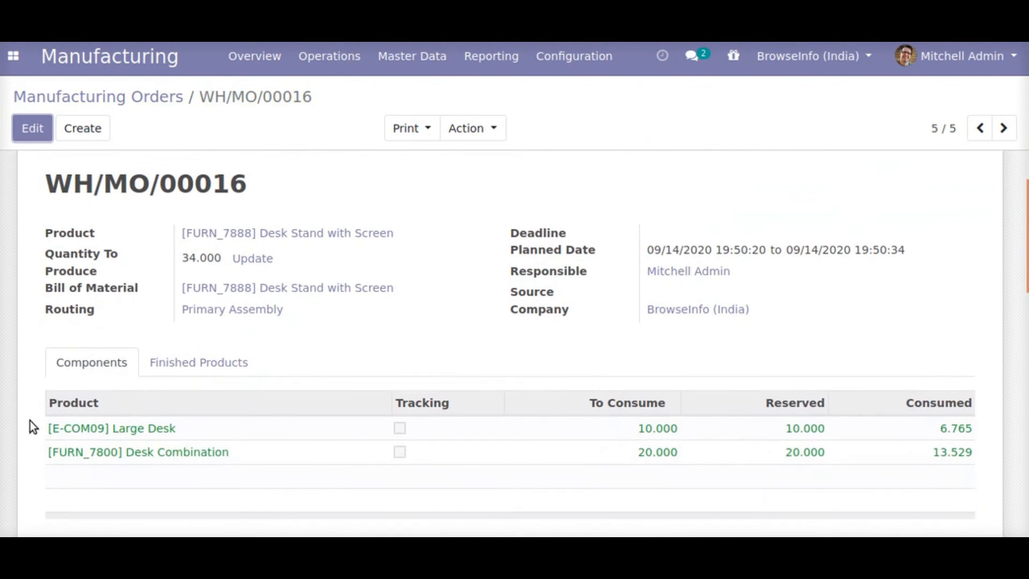
{"action": "left_click_drag", "start_coordinate": [30, 420], "coordinate": [848, 533]}
{"action": "left_click", "coordinate": [849, 532]}
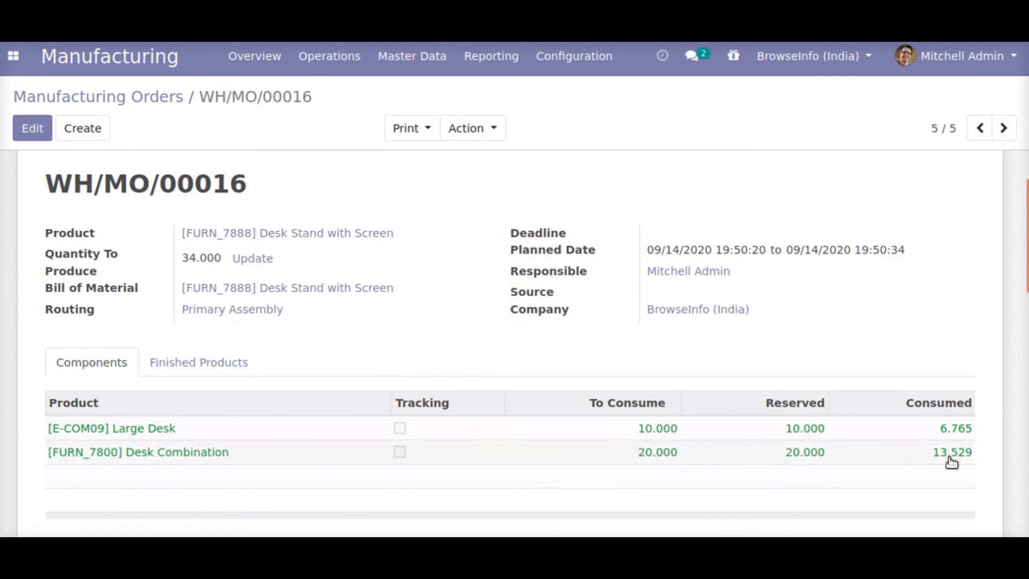
{"action": "scroll", "coordinate": [774, 327], "scroll_direction": "up", "scroll_amount": 3}
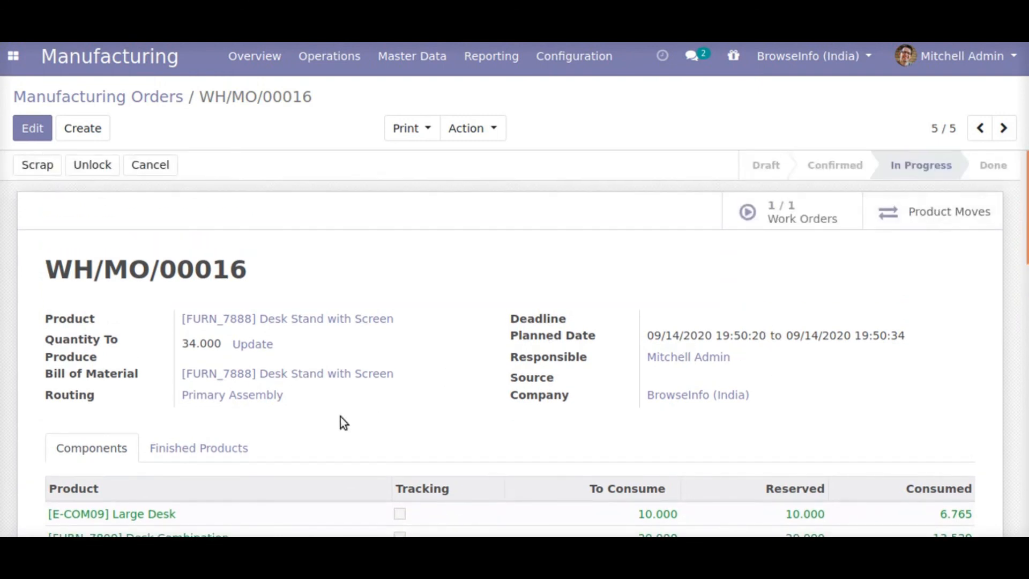
- Review the produced quantity among the order's finished products
{"action": "left_click", "coordinate": [234, 441]}
{"action": "scroll", "coordinate": [307, 427], "scroll_direction": "down", "scroll_amount": 5}
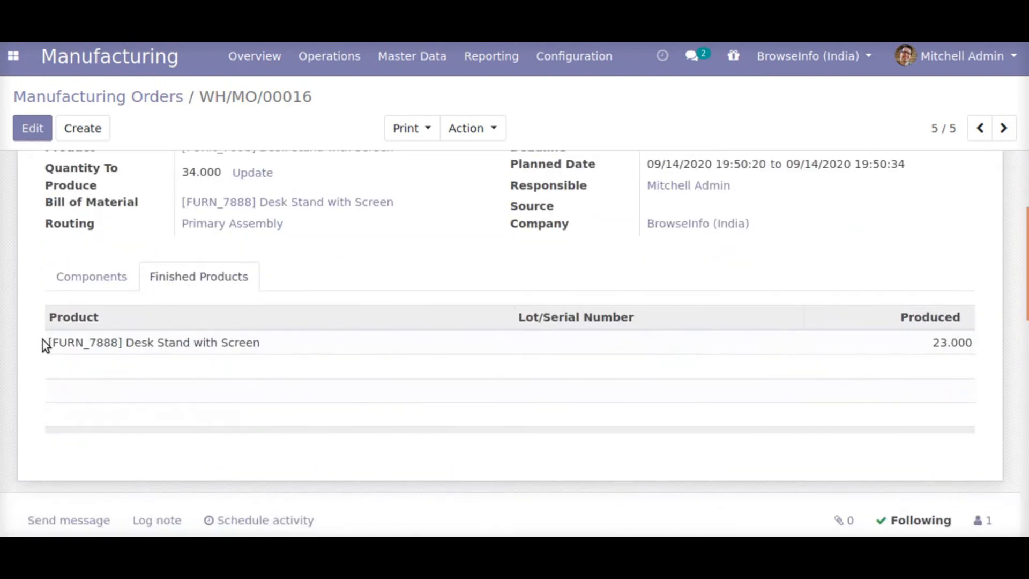
{"action": "left_click_drag", "start_coordinate": [42, 339], "coordinate": [980, 355]}
{"action": "left_click", "coordinate": [883, 443]}
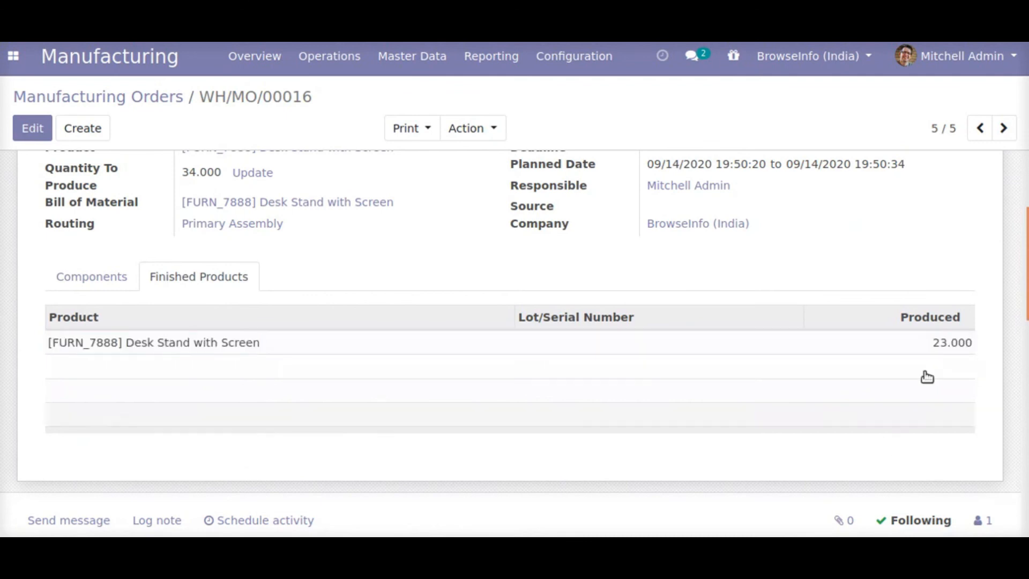
{"action": "scroll", "coordinate": [846, 400], "scroll_direction": "up", "scroll_amount": 5}
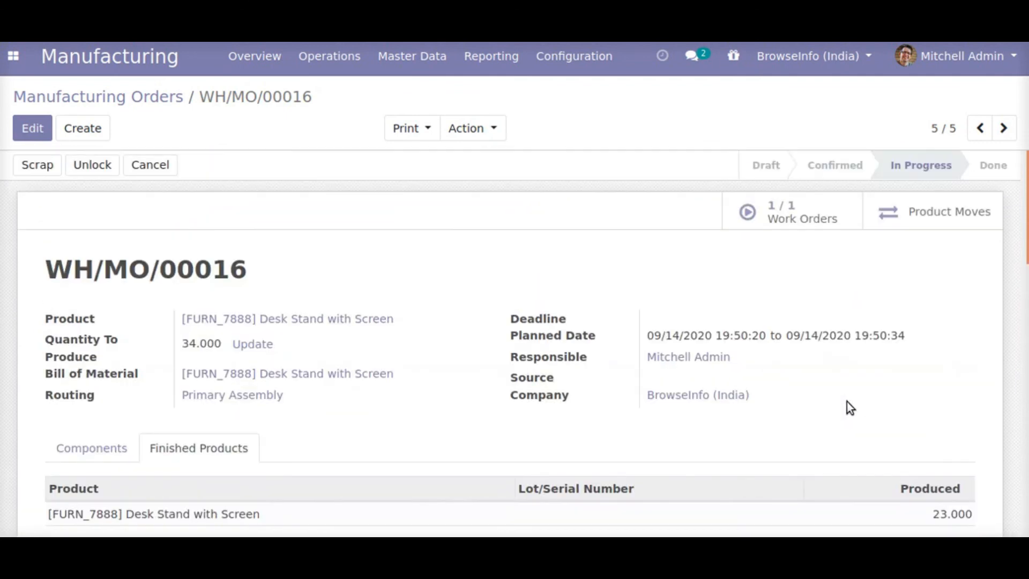
- Review the product moves of the Desk Stand with Screen order and go back to the work centers overview
{"action": "left_click", "coordinate": [917, 211]}
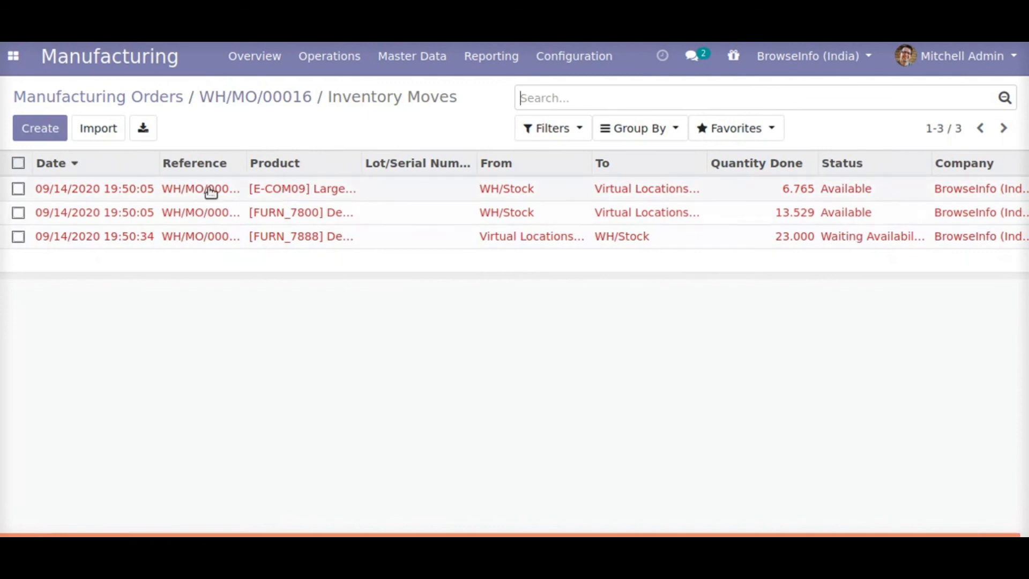
{"action": "left_click", "coordinate": [18, 163]}
{"action": "left_click", "coordinate": [19, 163]}
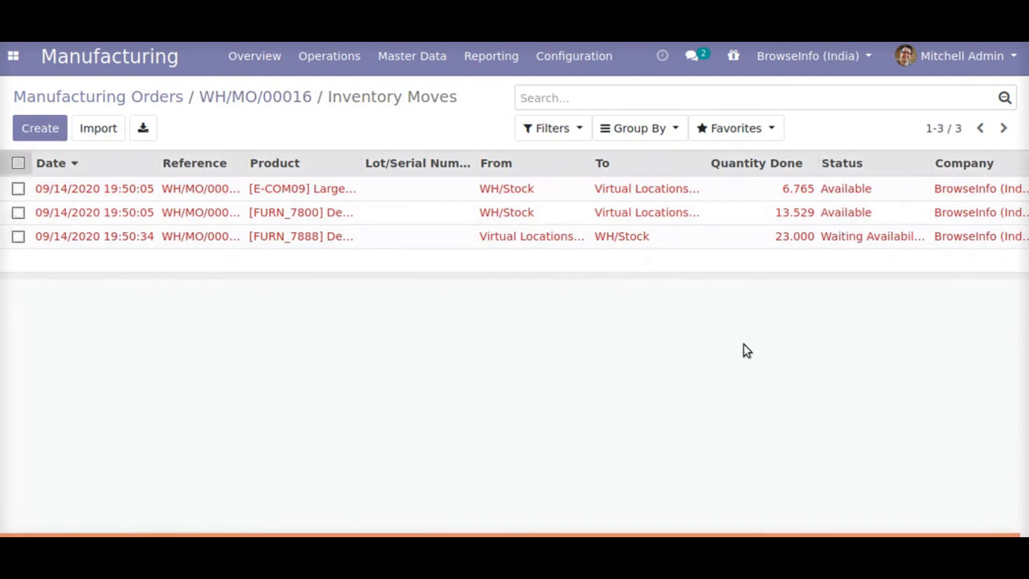
{"action": "left_click", "coordinate": [98, 69]}
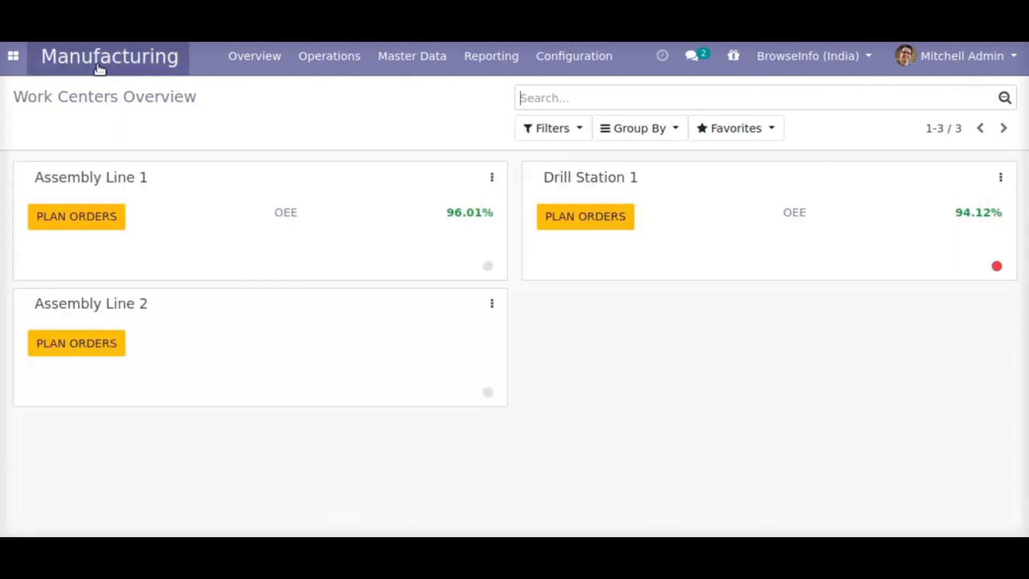